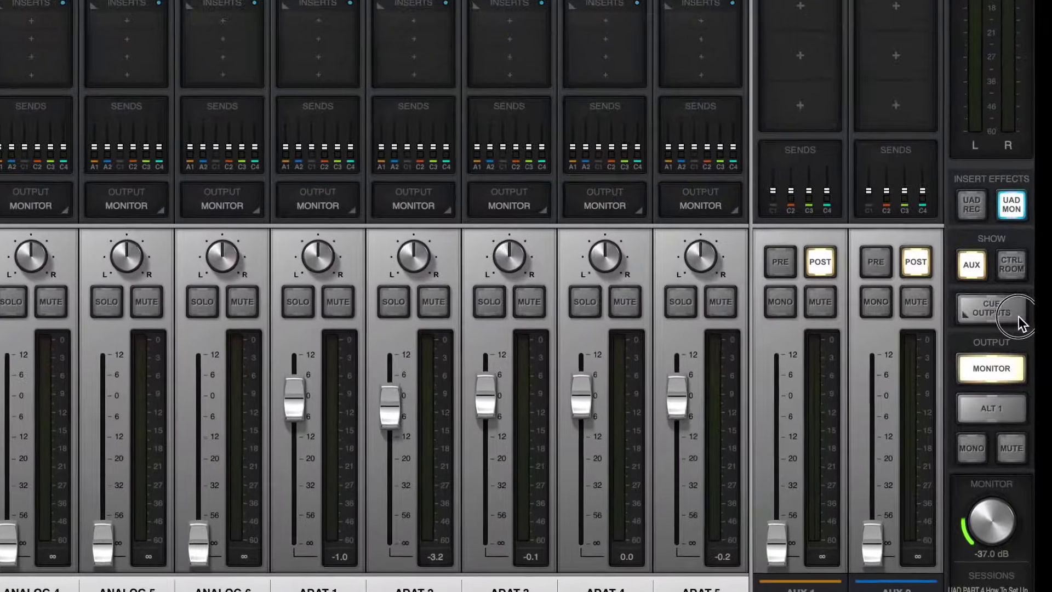
Inspect the cue output routing, then open the stereo output source list
left_click(993, 327)
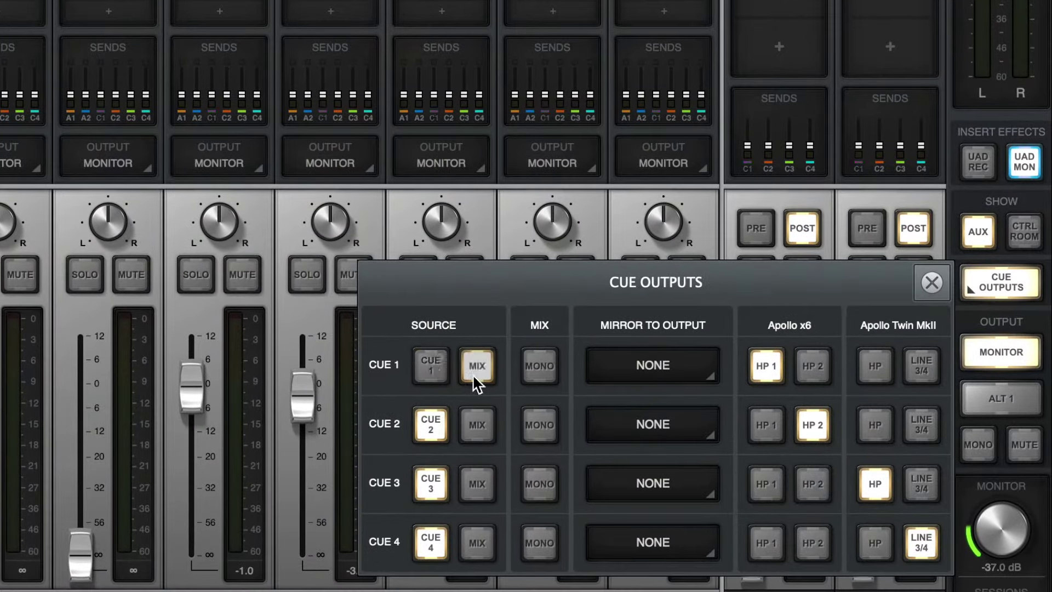
left_click(931, 282)
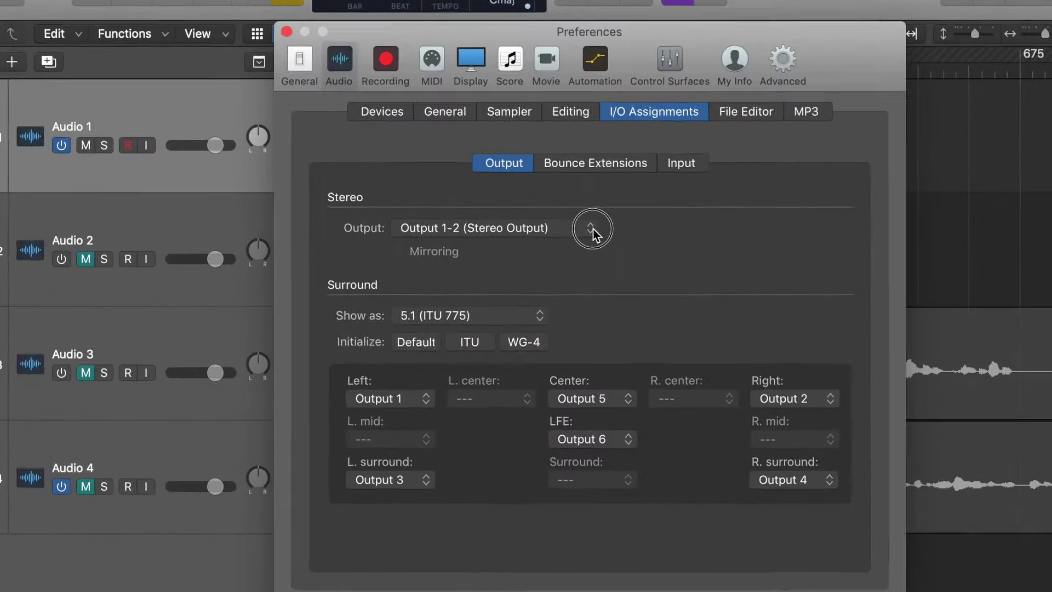
left_click(640, 217)
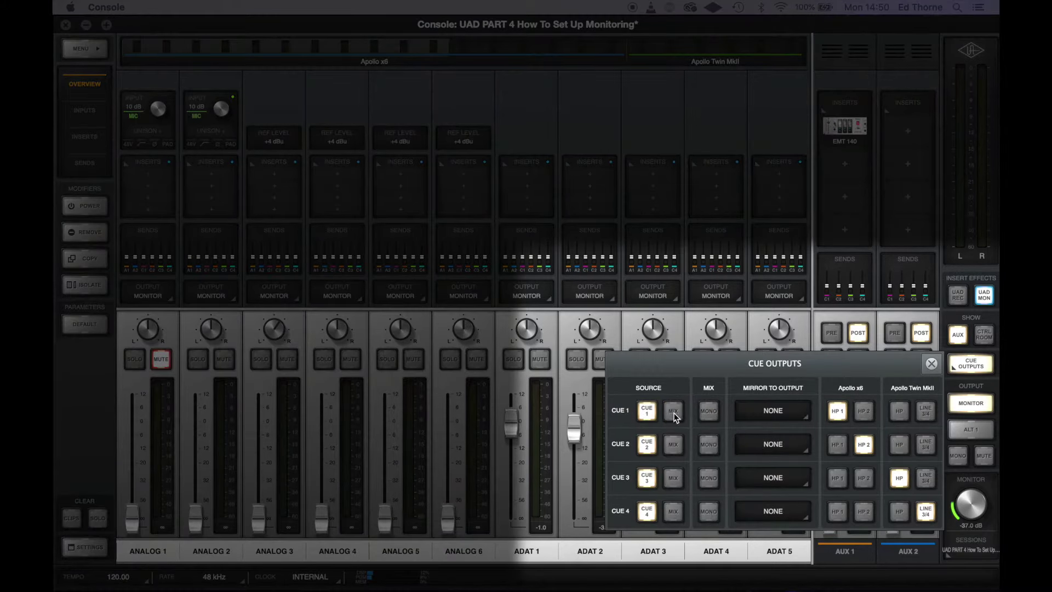
Raise the Analog 1 fader to -1.6 dB and confirm Cue 1 still sources the main mix
left_click(581, 394)
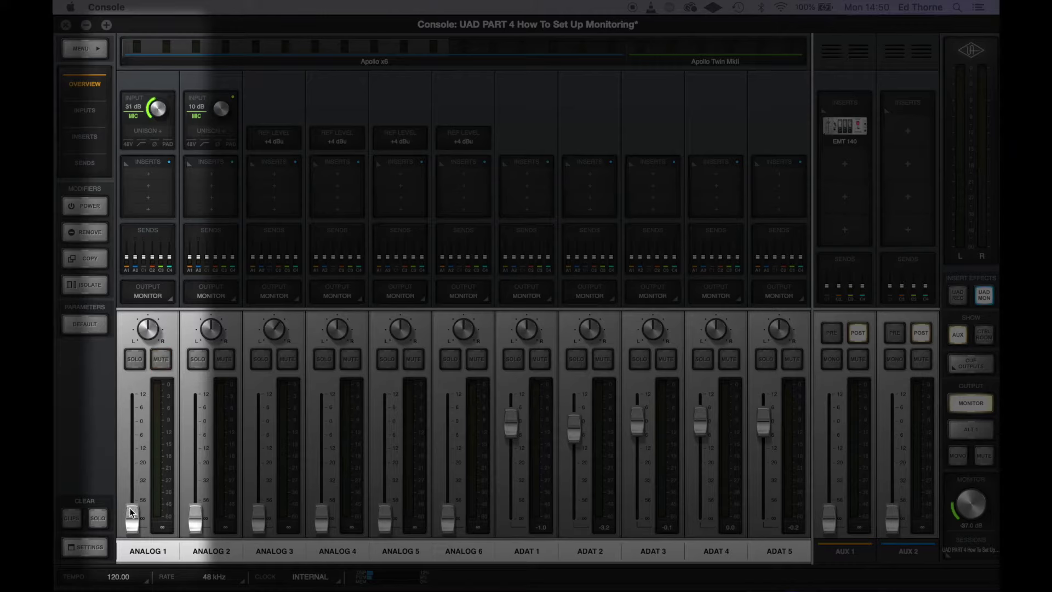
left_click_drag(131, 512, 130, 427)
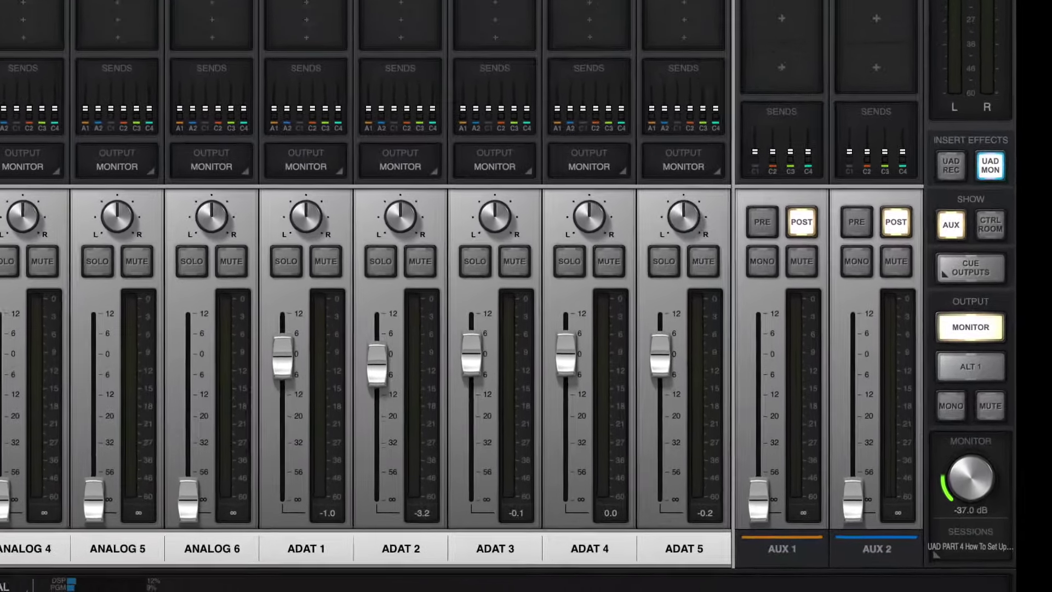
left_click(970, 270)
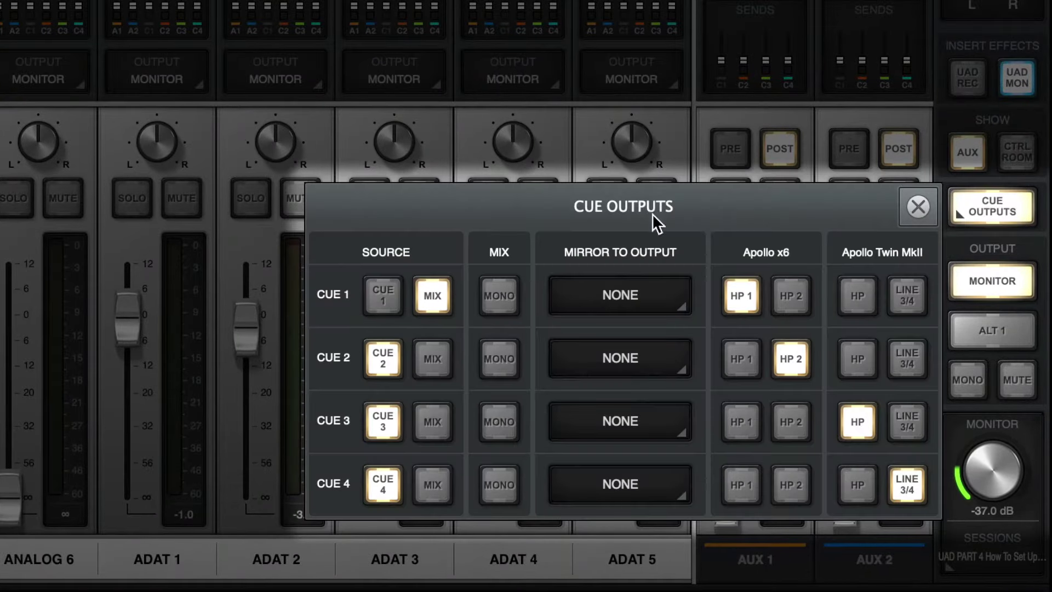
left_click(388, 297)
left_click(428, 298)
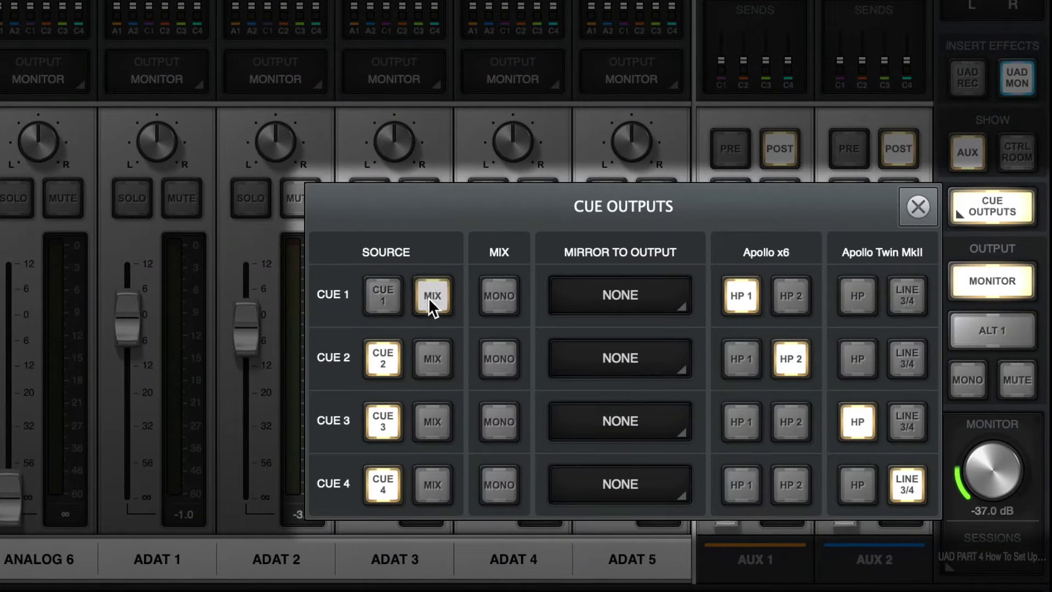
left_click(919, 207)
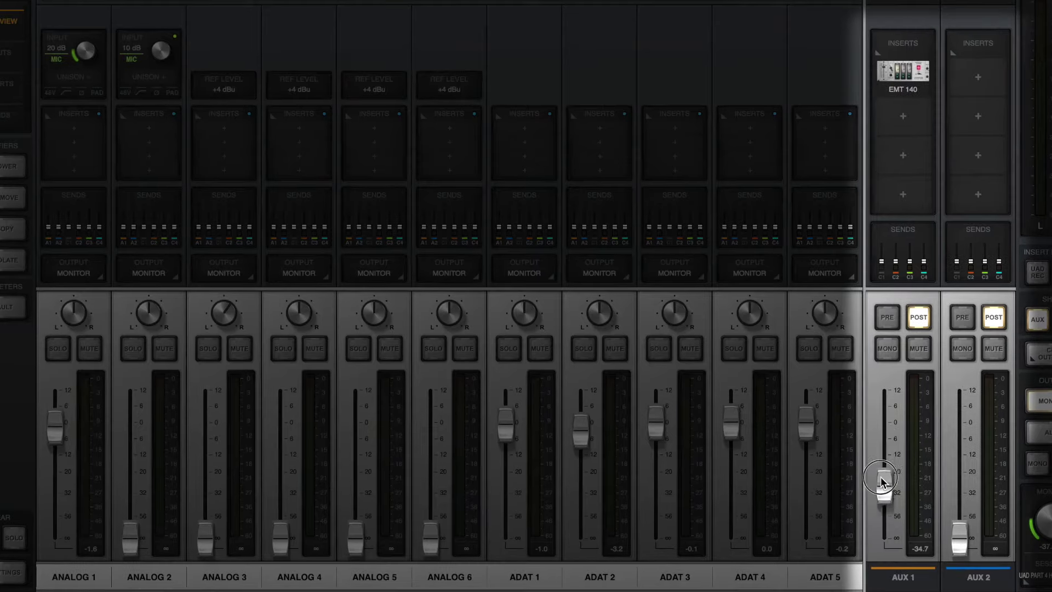
Raise the AUX 1 and AUX 2 returns to -2.5 and -2.8 dB, then open the I/O Matrix settings
left_click_drag(722, 416, 722, 332)
left_click_drag(962, 540, 962, 426)
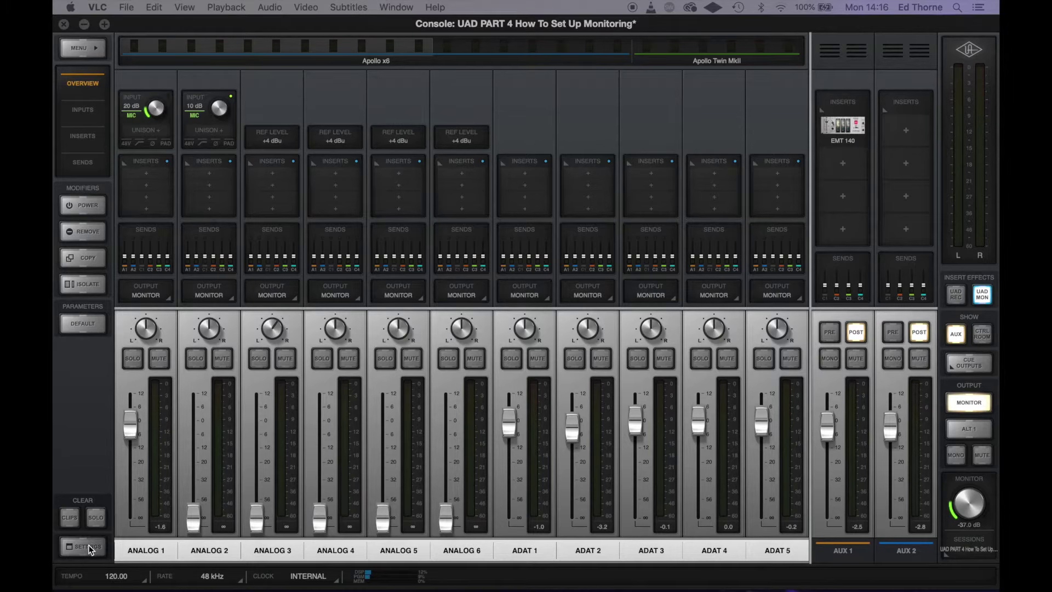
left_click(88, 546)
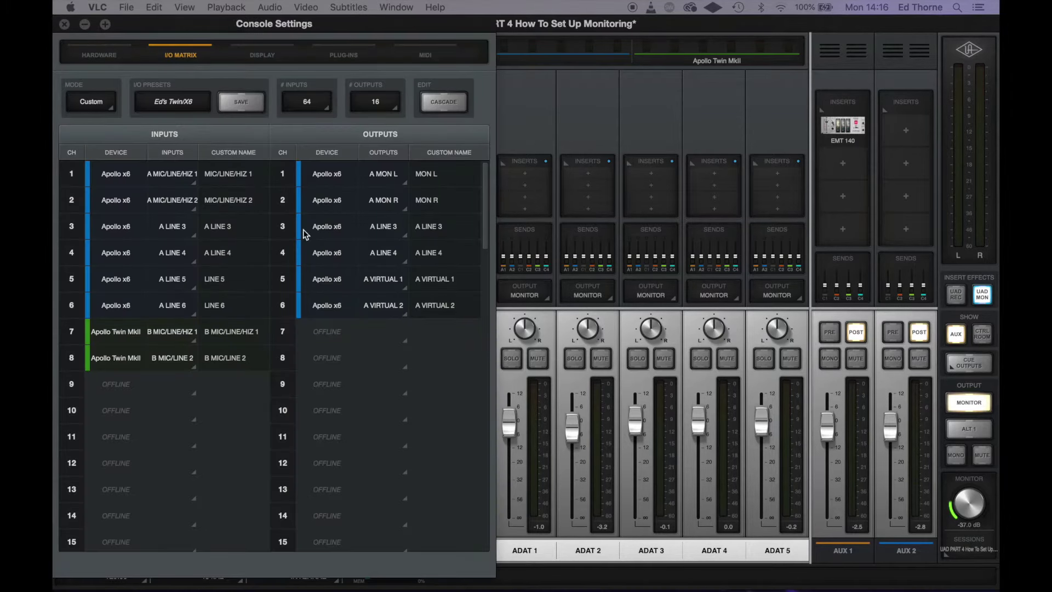
Confirm outputs 5 and 6 route to A VIRTUAL 1/2, then close Settings
left_click(330, 282)
left_click(372, 395)
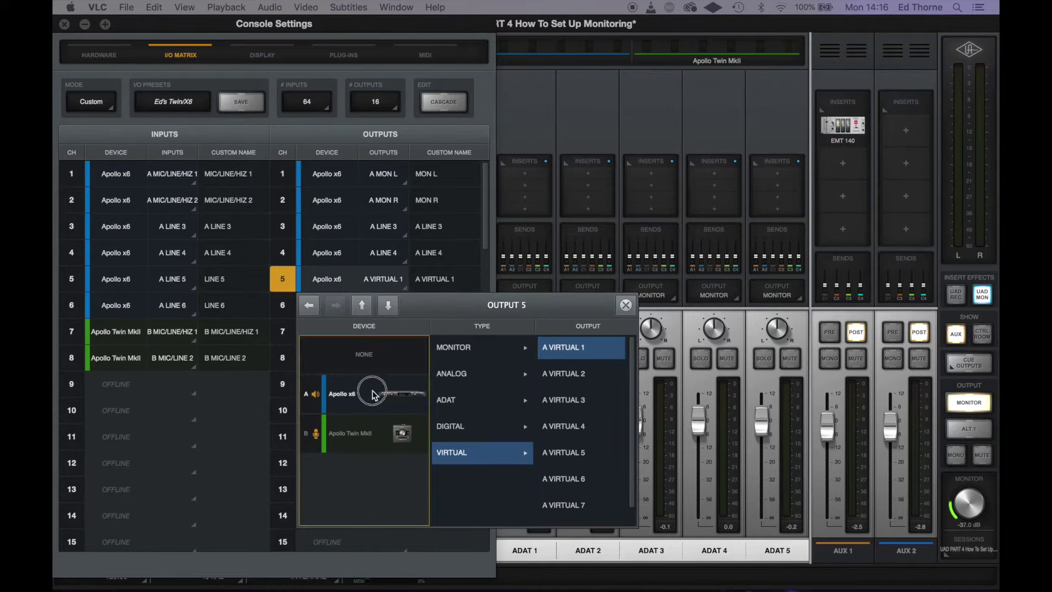
left_click(575, 361)
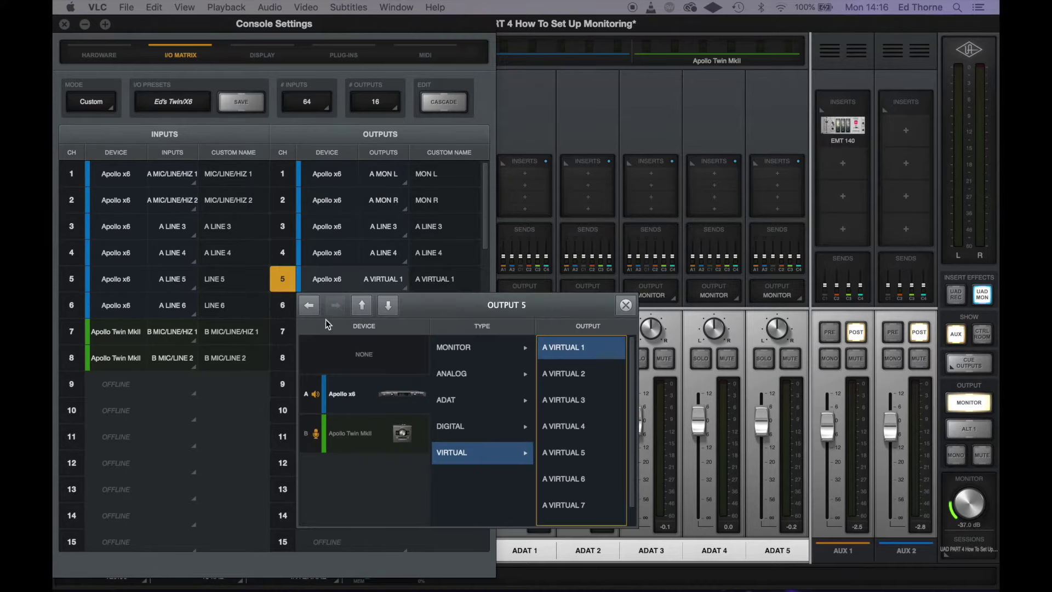
left_click(388, 307)
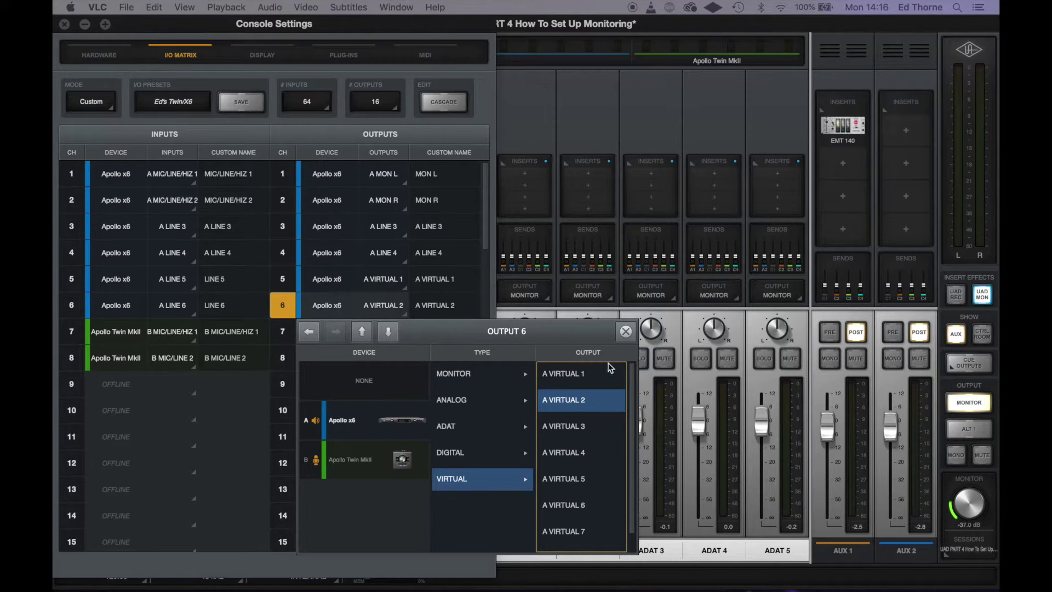
left_click(625, 332)
left_click(64, 25)
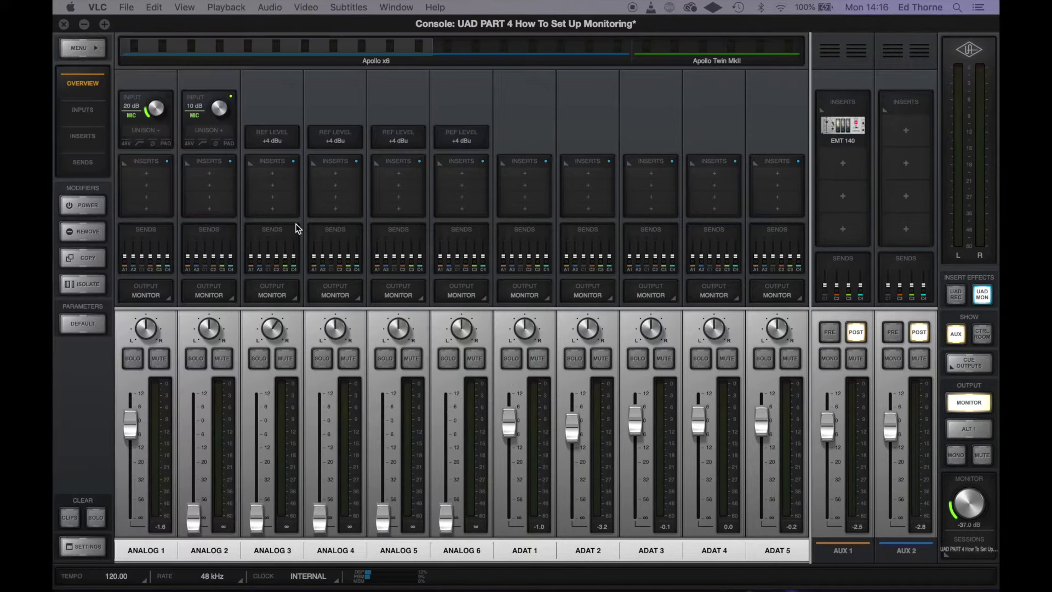
Link Virtual 1 and 2 as one stereo channel named DAW X6
left_click_drag(212, 42, 462, 52)
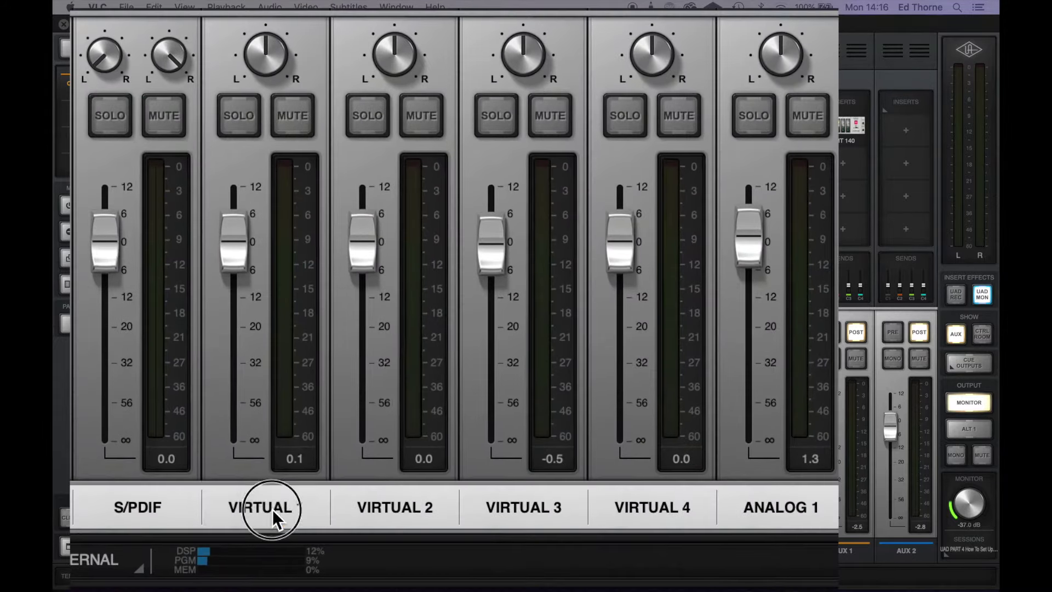
left_click(272, 508)
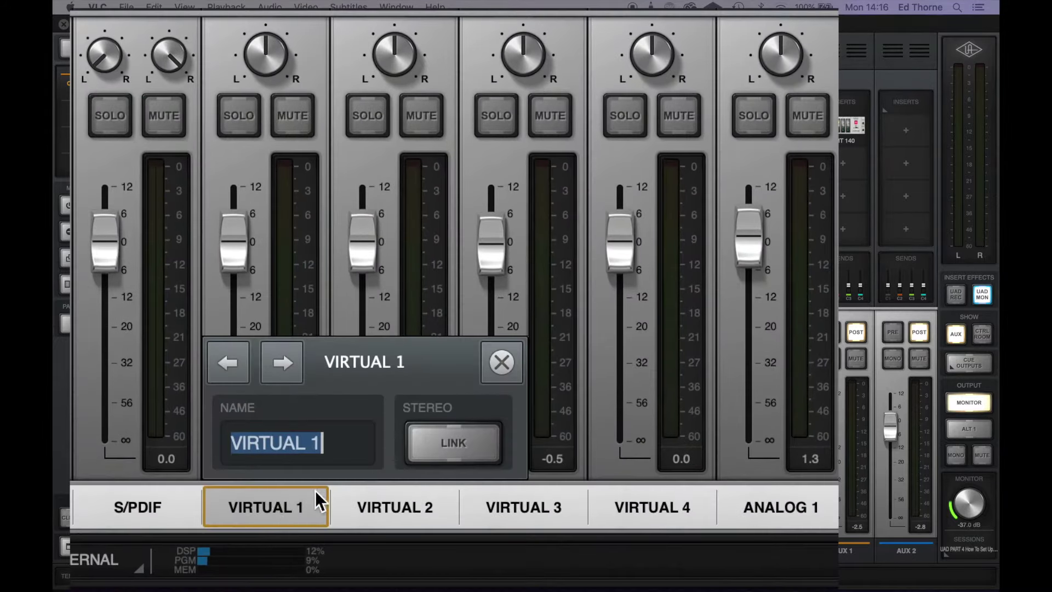
left_click(429, 436)
left_click(347, 445)
left_click(346, 445)
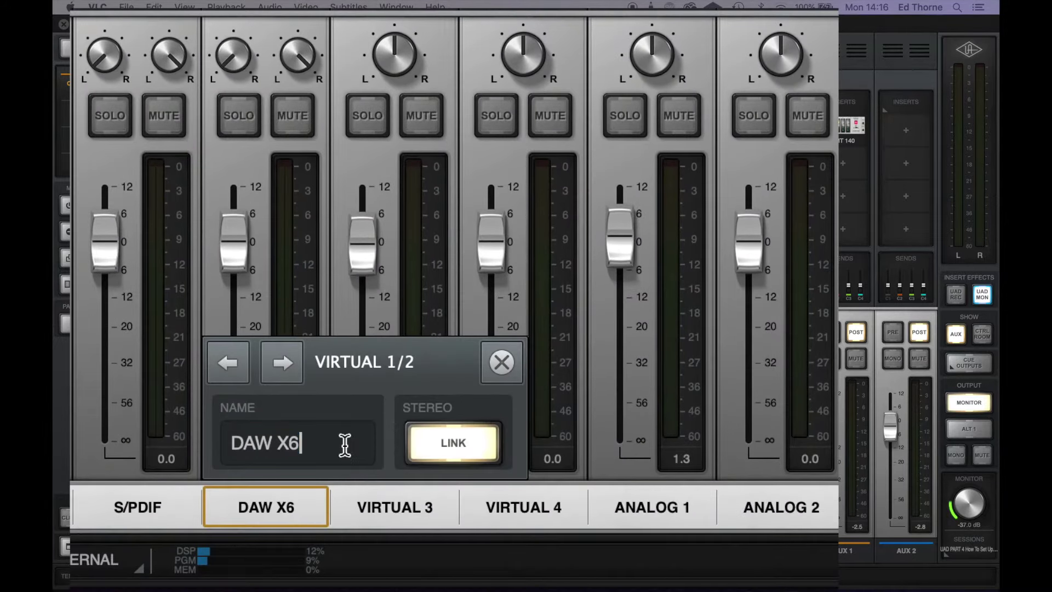
left_click(444, 440)
left_click(500, 362)
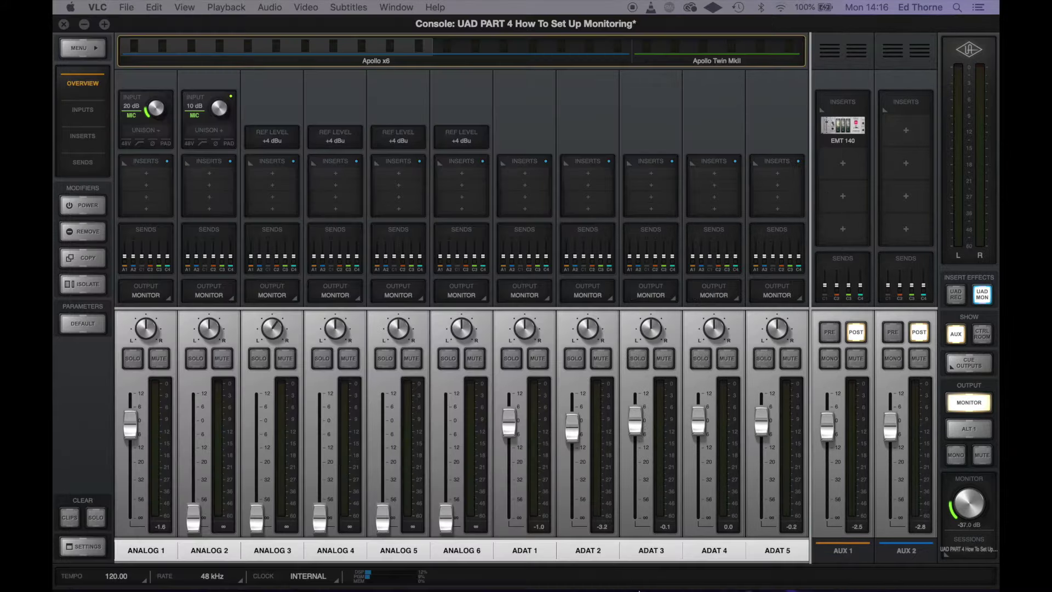
In Logic Pro X's Audio preferences, set Stereo Output to Output 5-6 (A VIRTUAL 1/2)
mouse_move(640, 585)
left_click(586, 573)
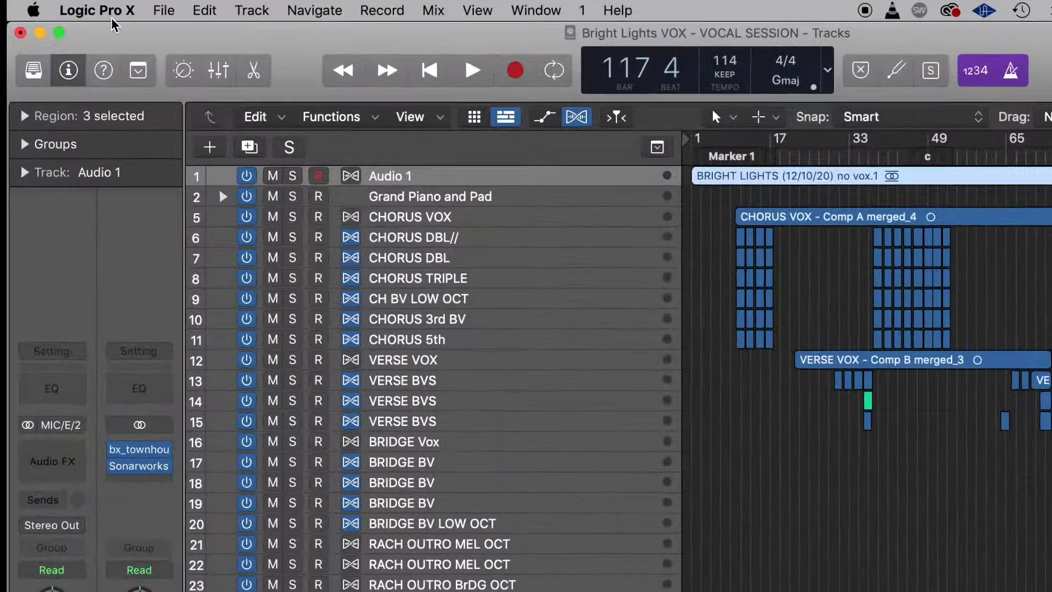
left_click(109, 11)
mouse_move(200, 64)
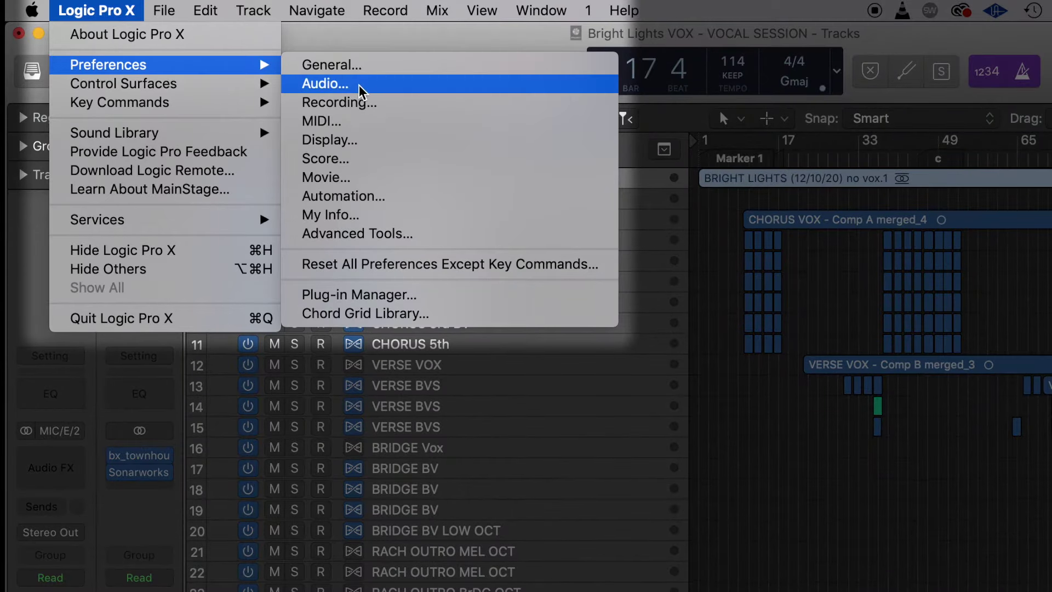
left_click(328, 83)
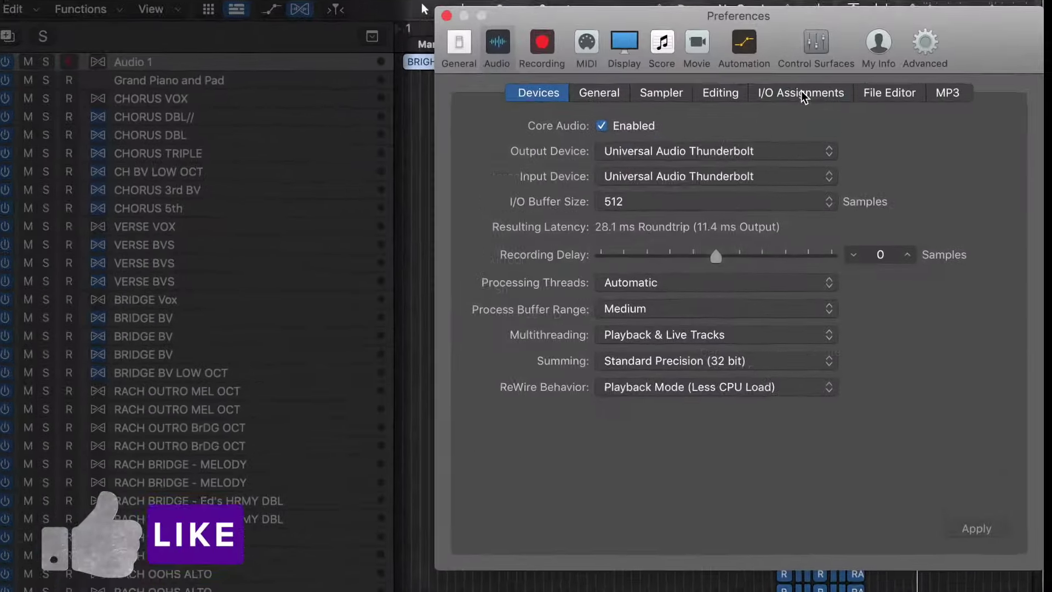
left_click(953, 172)
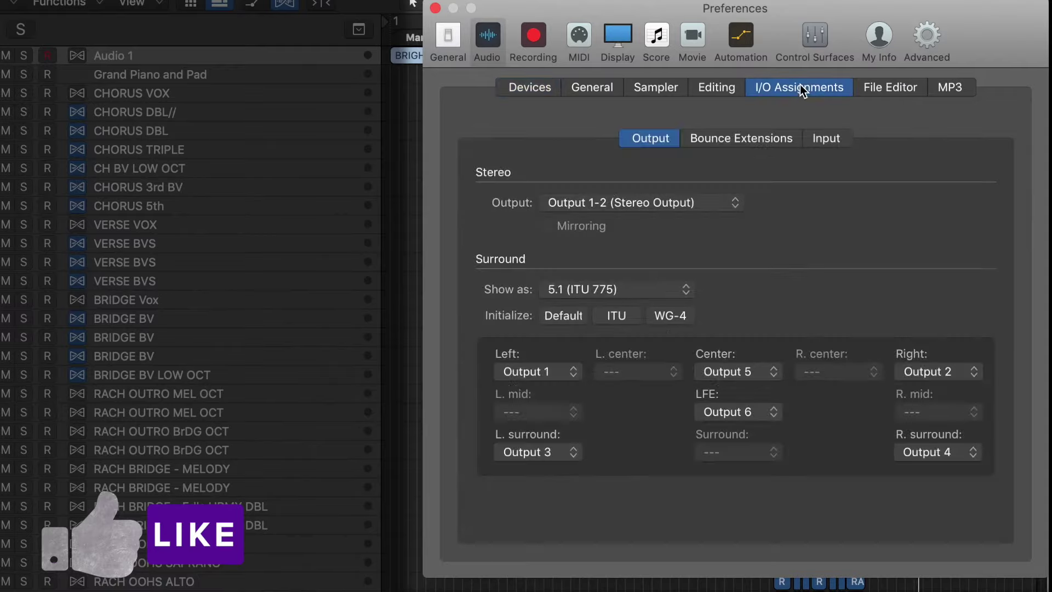
left_click(734, 202)
left_click(712, 239)
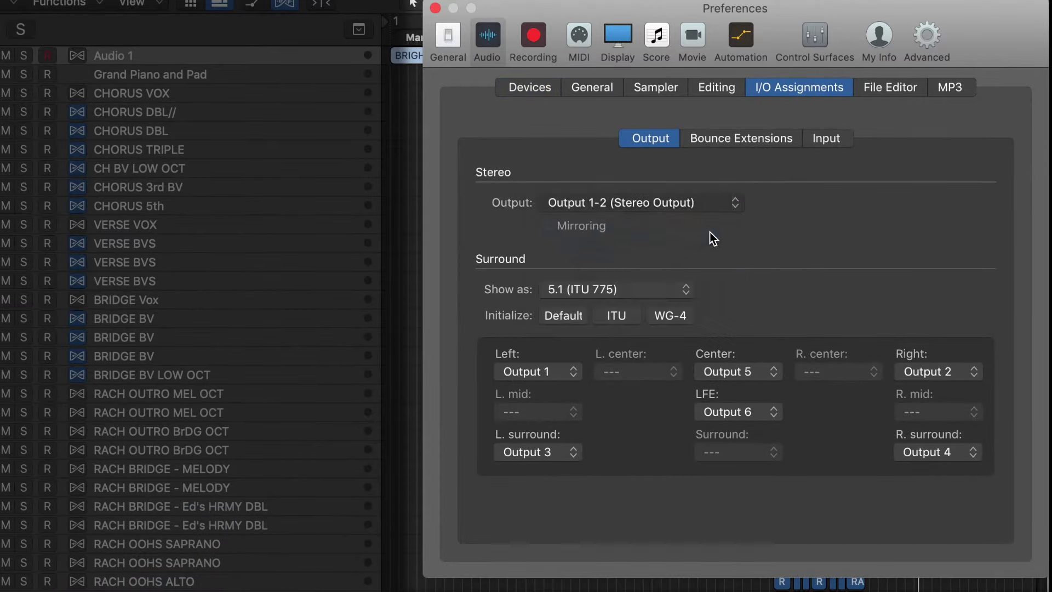
left_click(435, 8)
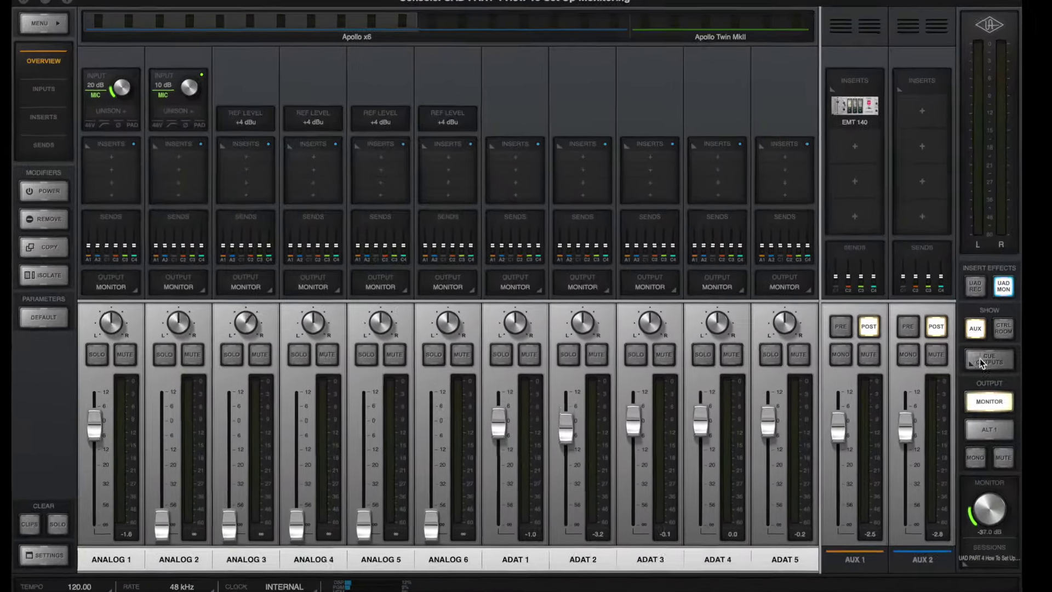
Set Cue 1 to its own mix, with HP 2 on Cue 2, Twin headphones on Cue 3, lines 3/4 on Cue 1
left_click(969, 362)
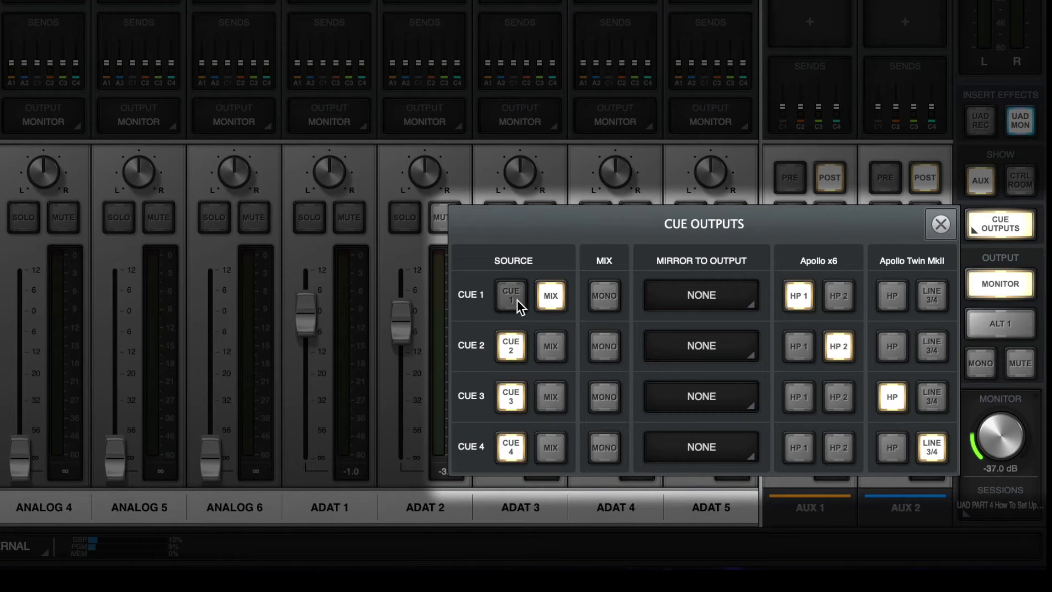
left_click(516, 300)
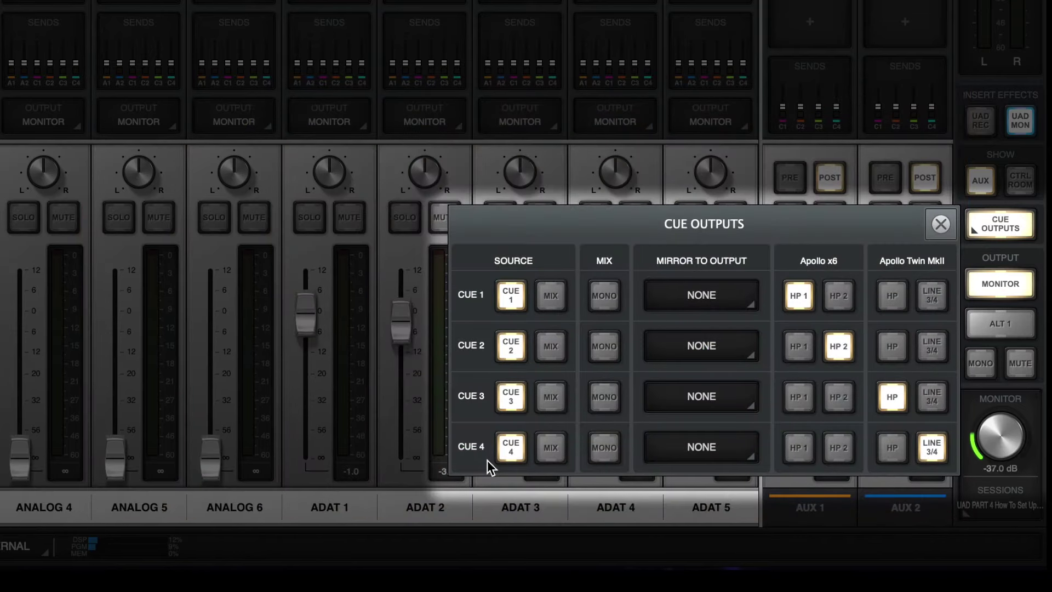
left_click(839, 296)
left_click(888, 298)
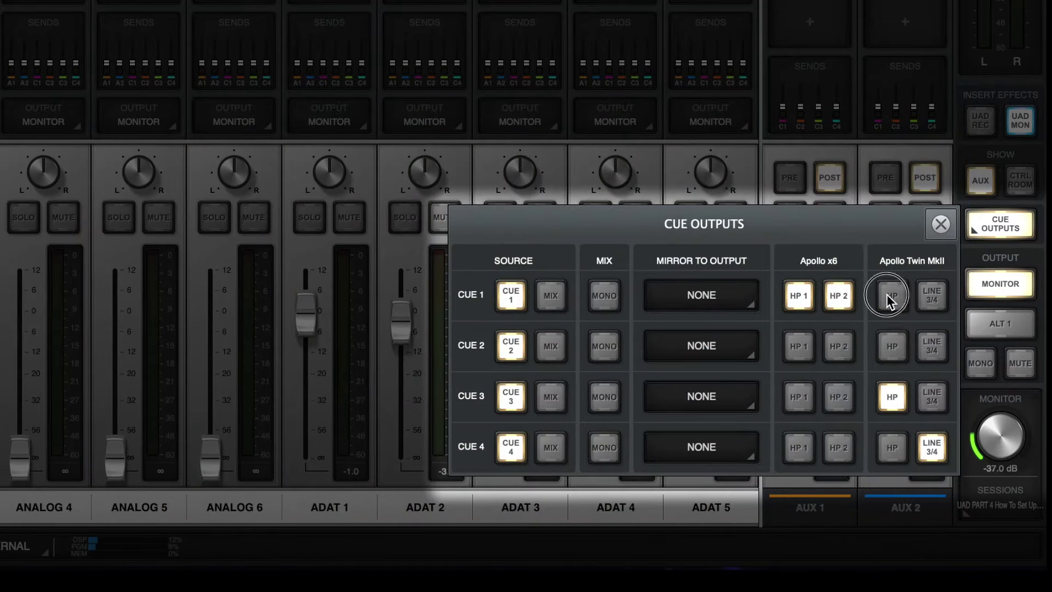
left_click(935, 297)
left_click(841, 353)
left_click(890, 397)
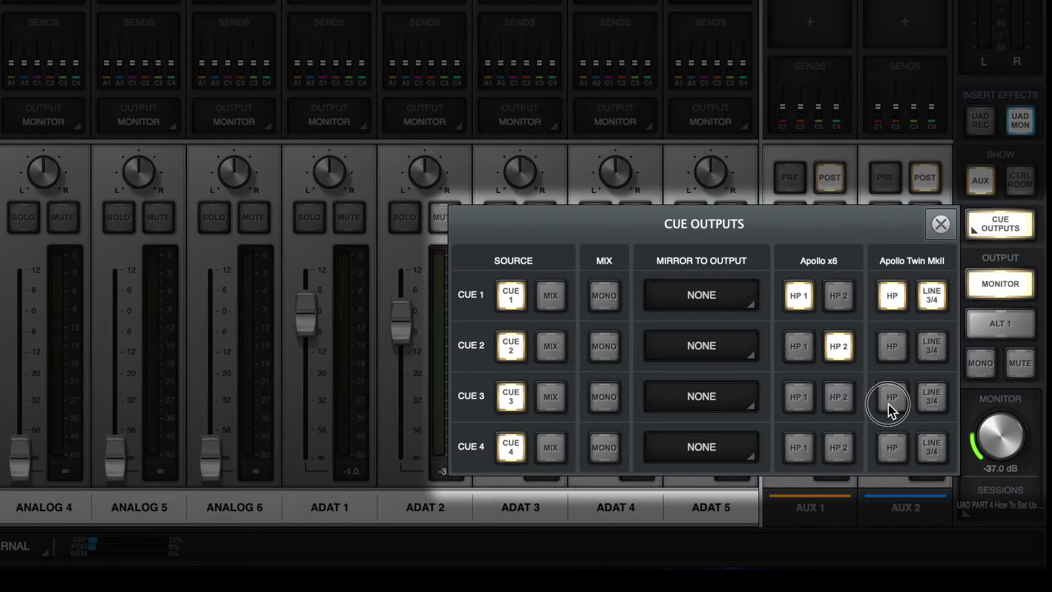
left_click(931, 448)
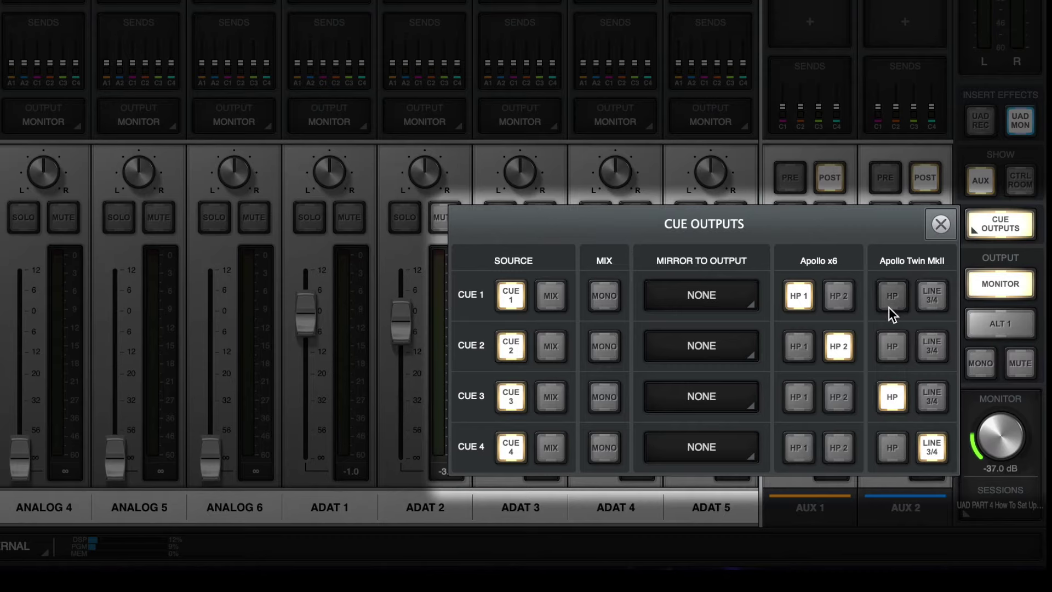
left_click(933, 299)
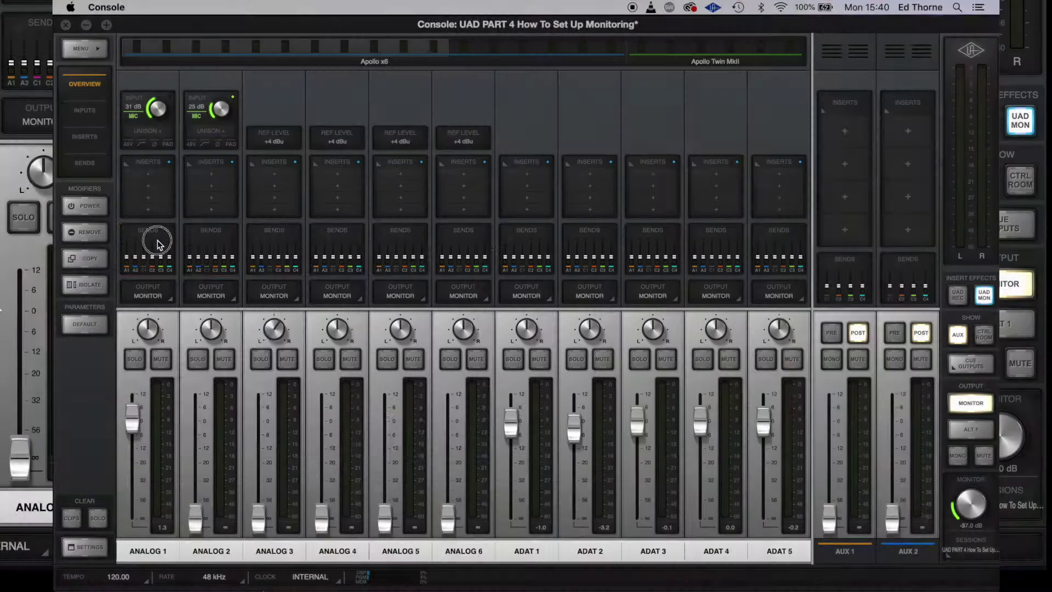
Raise the ANALOG 1 and ANALOG 2 sends to Cue 1 to about 0 dB
left_click(153, 242)
left_click_drag(322, 432, 317, 344)
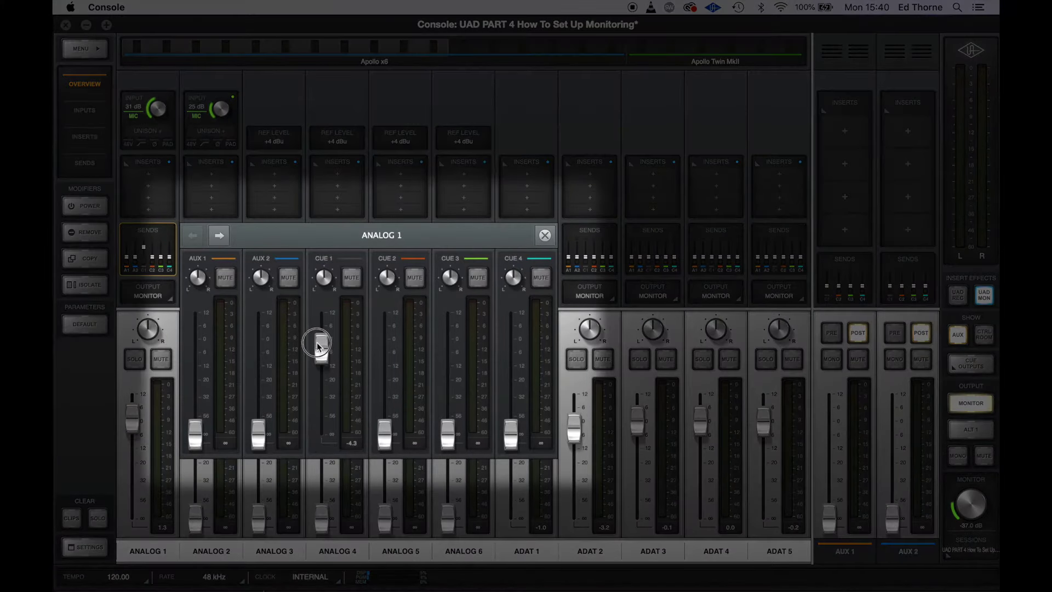
left_click(544, 235)
left_click(214, 244)
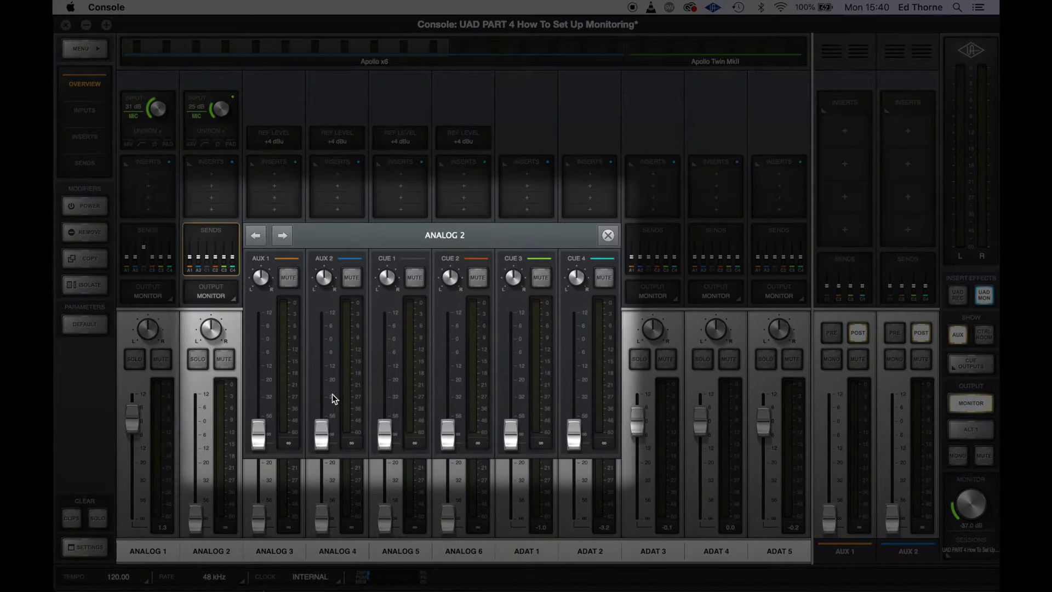
left_click_drag(385, 436, 381, 347)
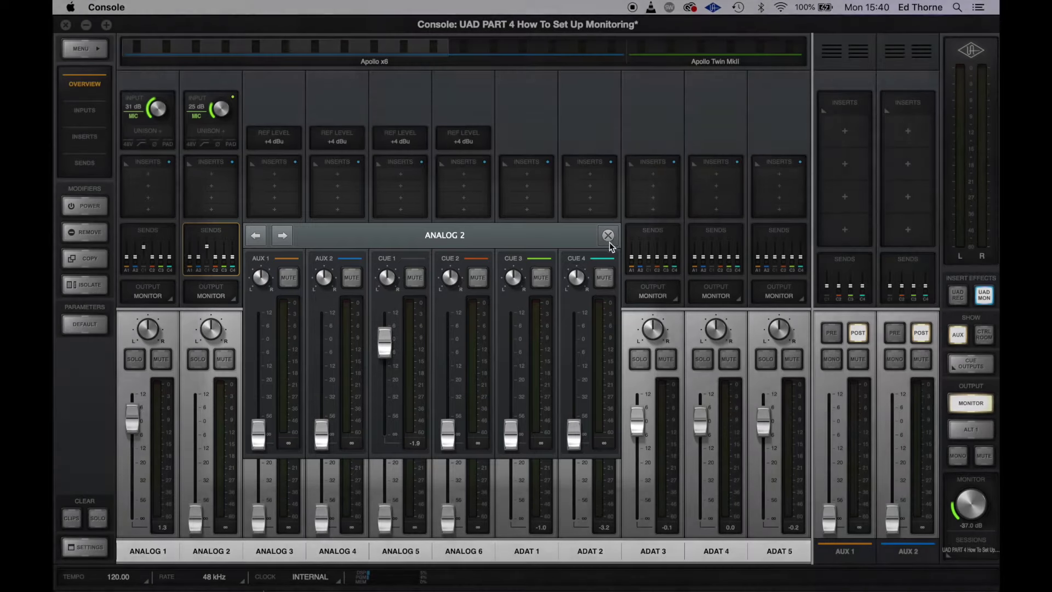
left_click(608, 235)
Load the EMT 140 plate reverb on AUX 1's first insert and show ANALOG 1's sends
left_click(844, 131)
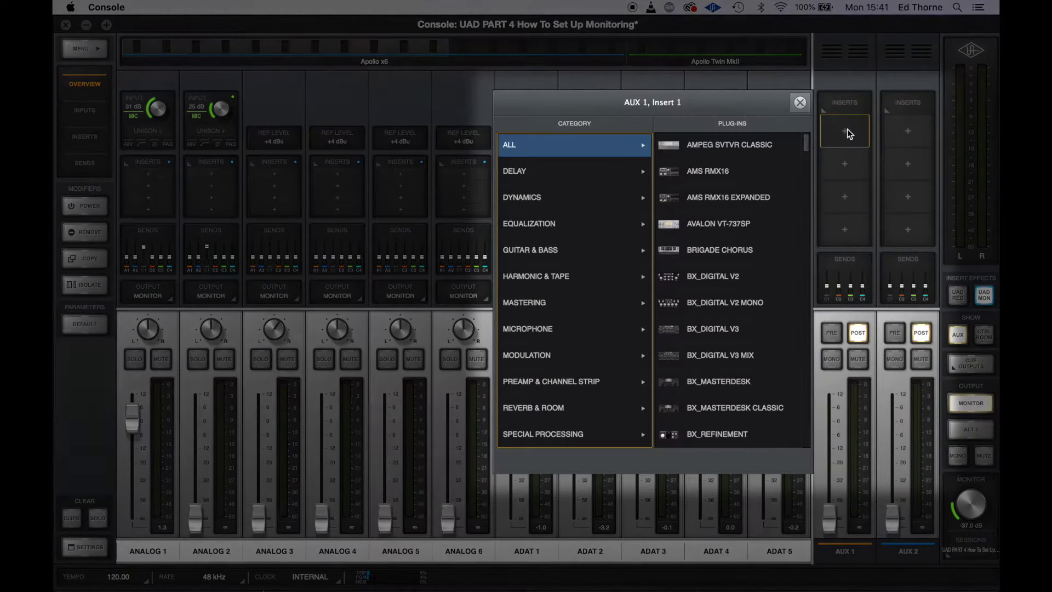
left_click(545, 416)
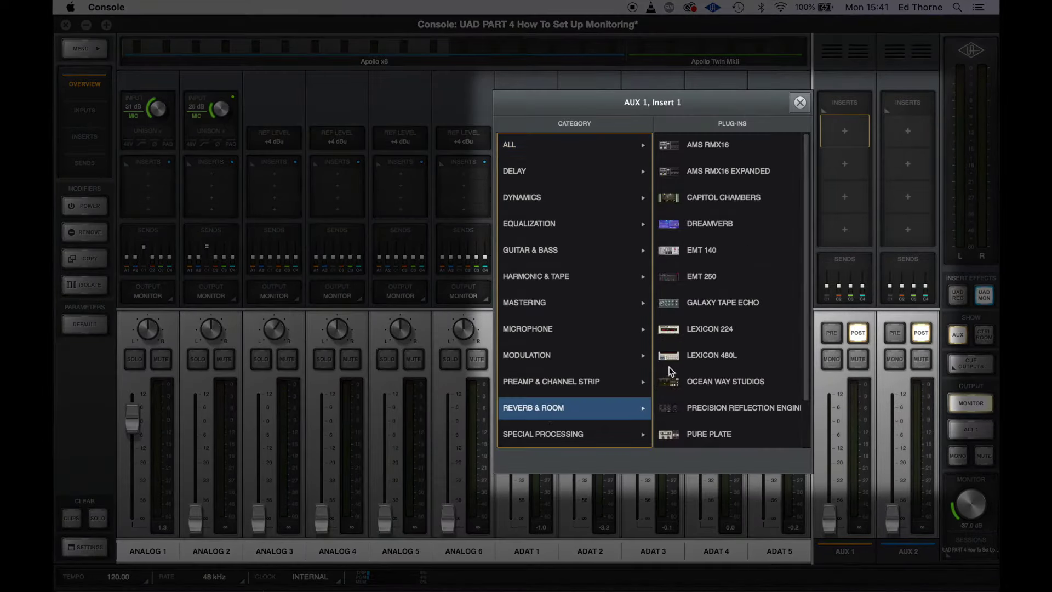
scroll(695, 340, "down", 2)
scroll(697, 343, "up", 2)
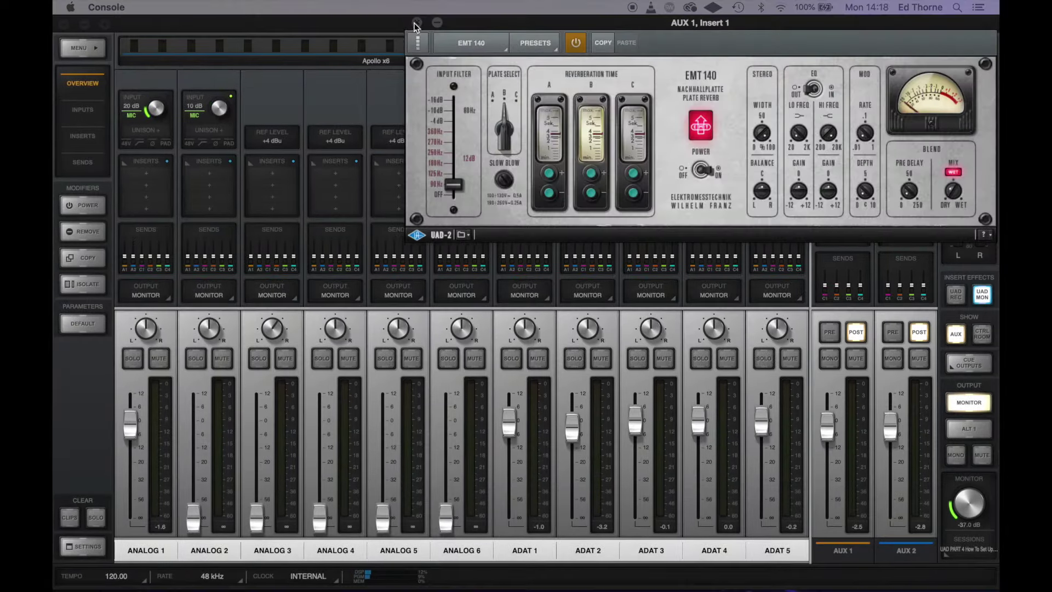
left_click(416, 23)
left_click(161, 235)
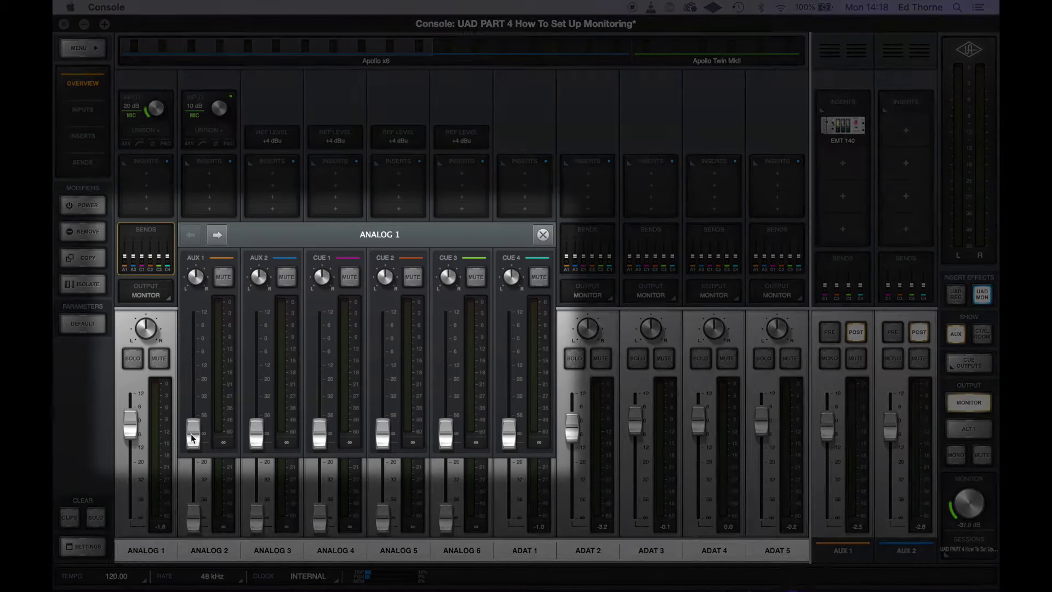
Send ANALOG 1 to the AUX 1 reverb near 0 dB and feed the AUX 1 return into Cue 1
left_click_drag(191, 437, 202, 341)
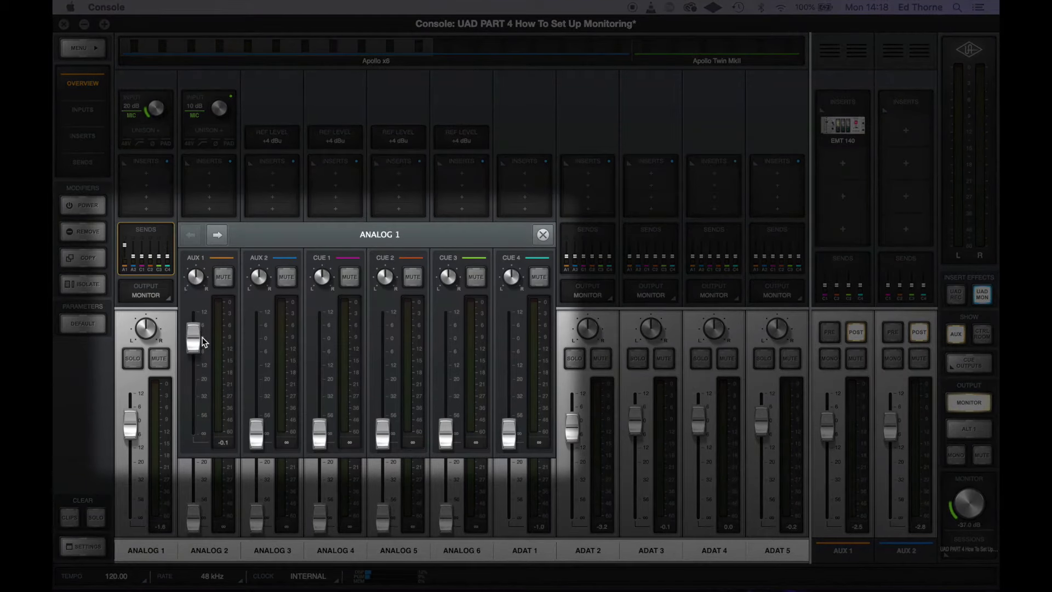
left_click(541, 237)
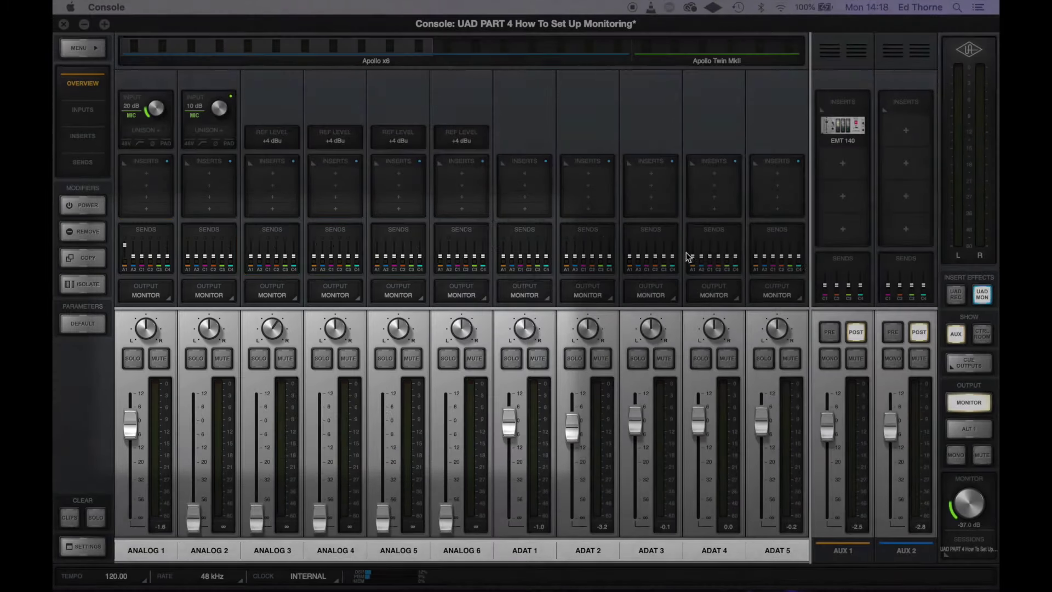
left_click(836, 274)
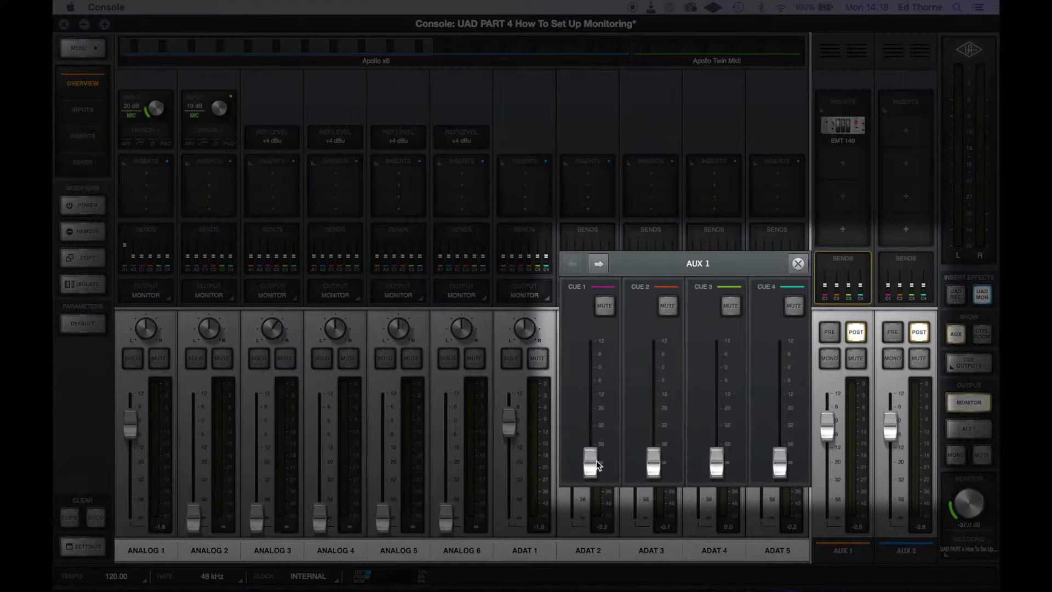
left_click_drag(591, 469, 588, 385)
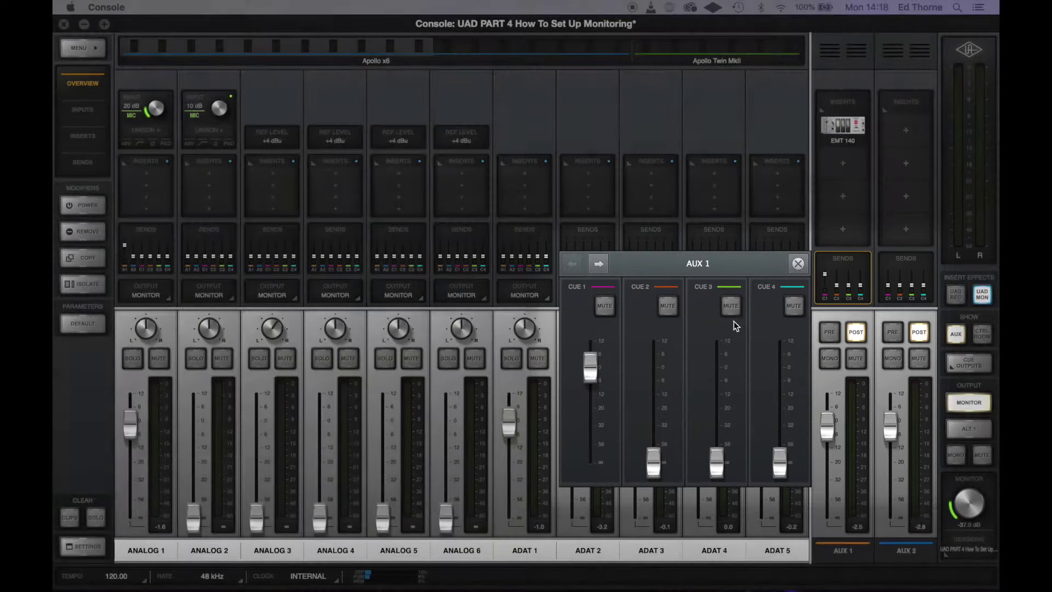
mouse_move(653, 459)
left_mouse_down()
mouse_move(656, 424)
mouse_move(655, 459)
left_mouse_up()
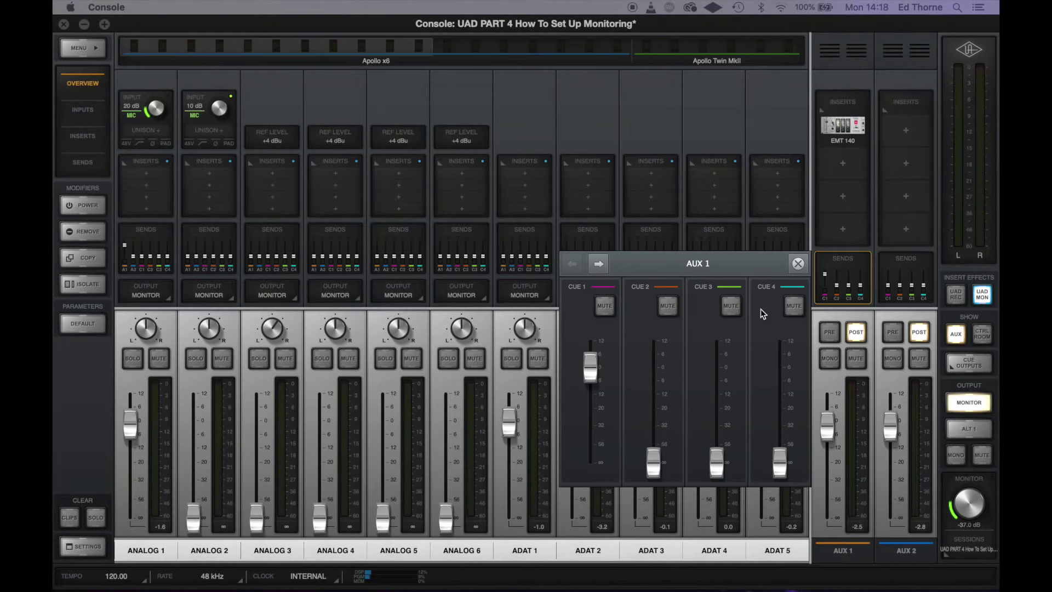
left_click(798, 264)
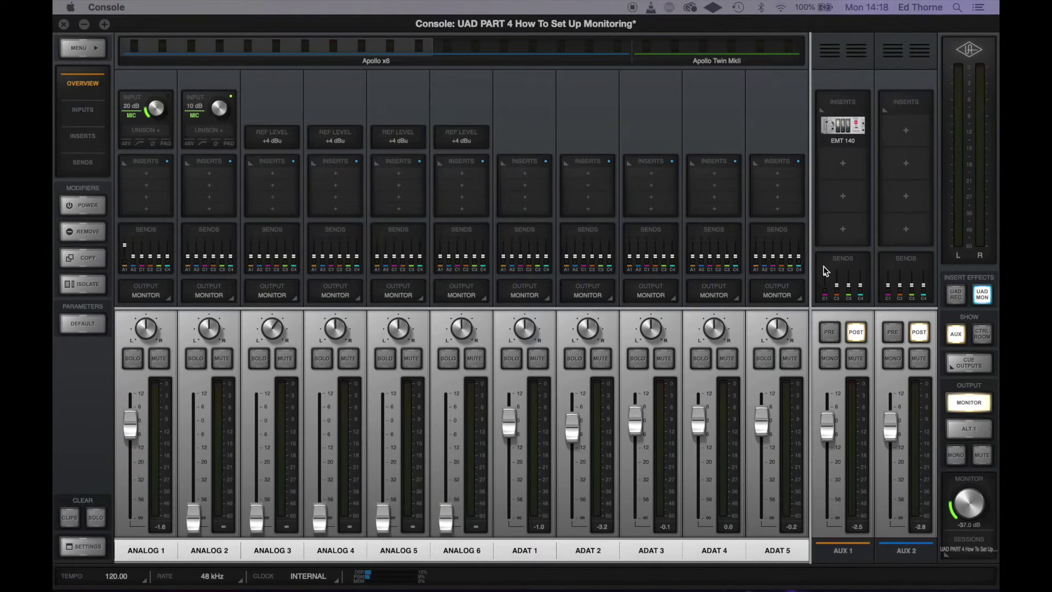
left_click(908, 134)
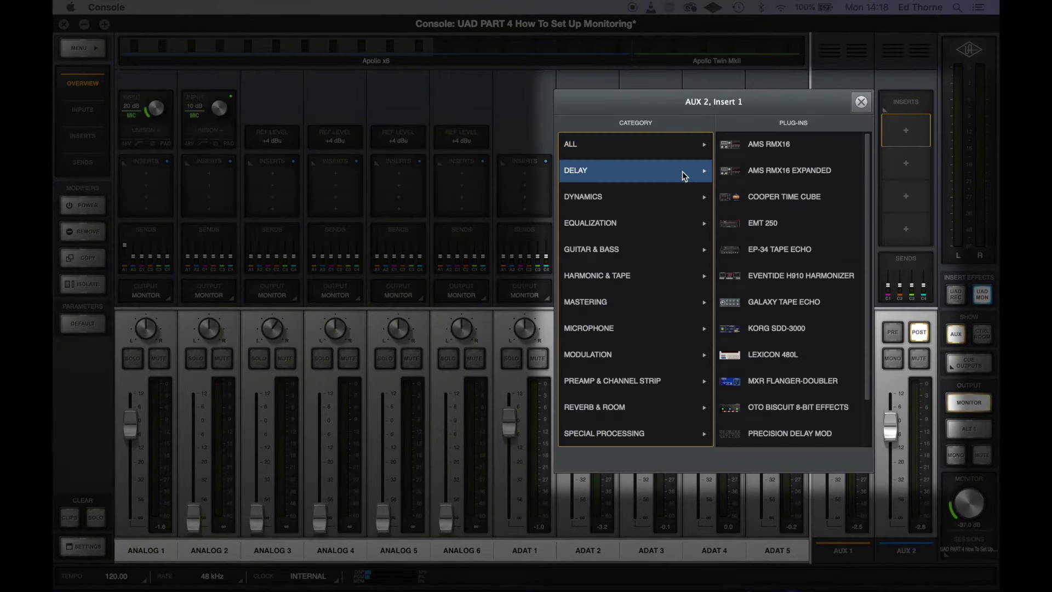
Load the AMS RMX16 on AUX 2 and raise ANALOG 2's AUX 2 send to -14.4 dB
left_click(768, 145)
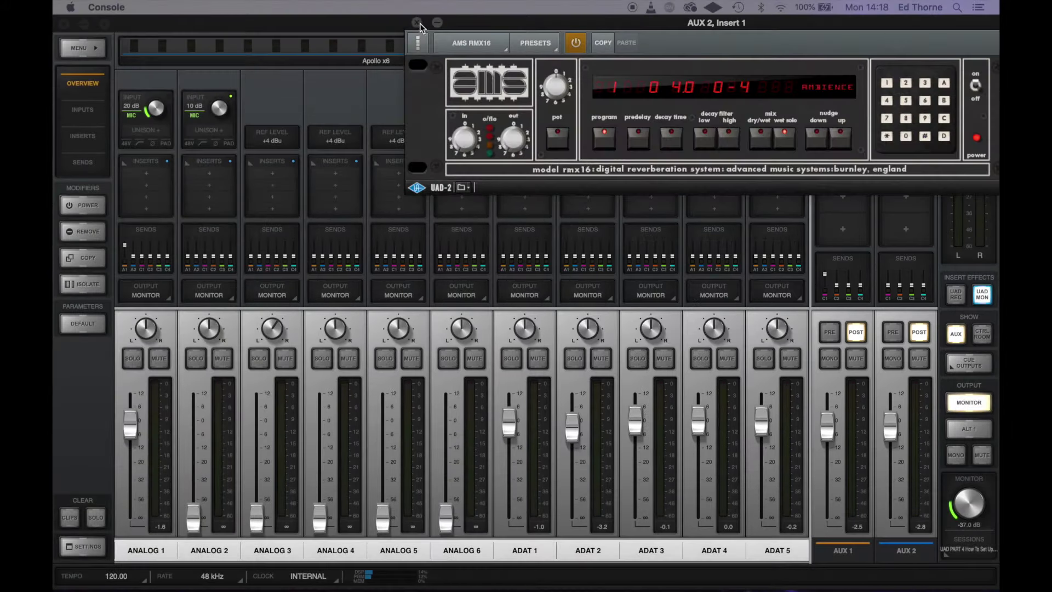
left_click(417, 23)
left_click(199, 248)
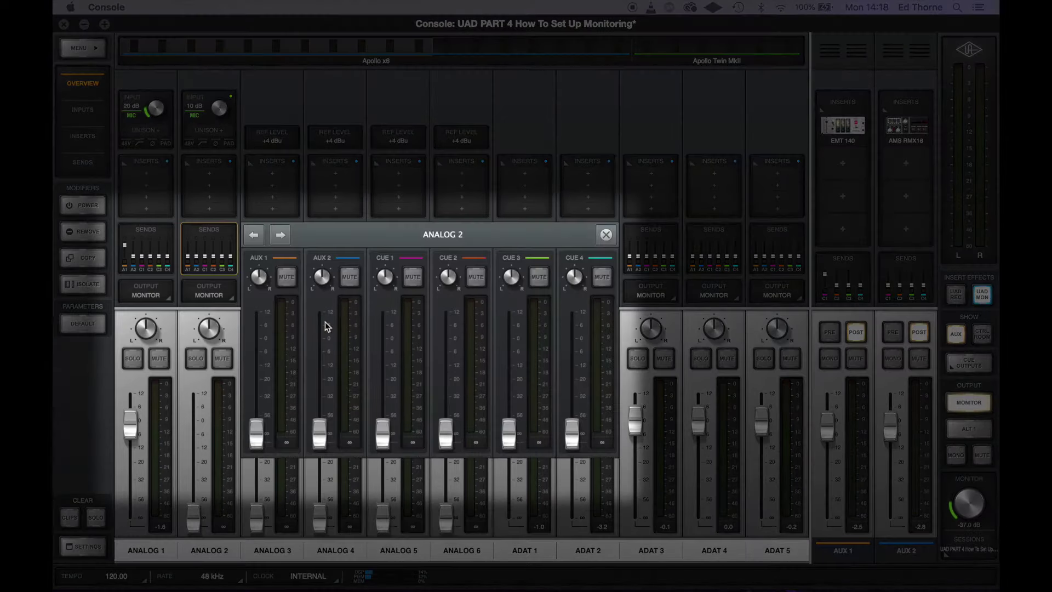
left_click_drag(325, 423, 325, 360)
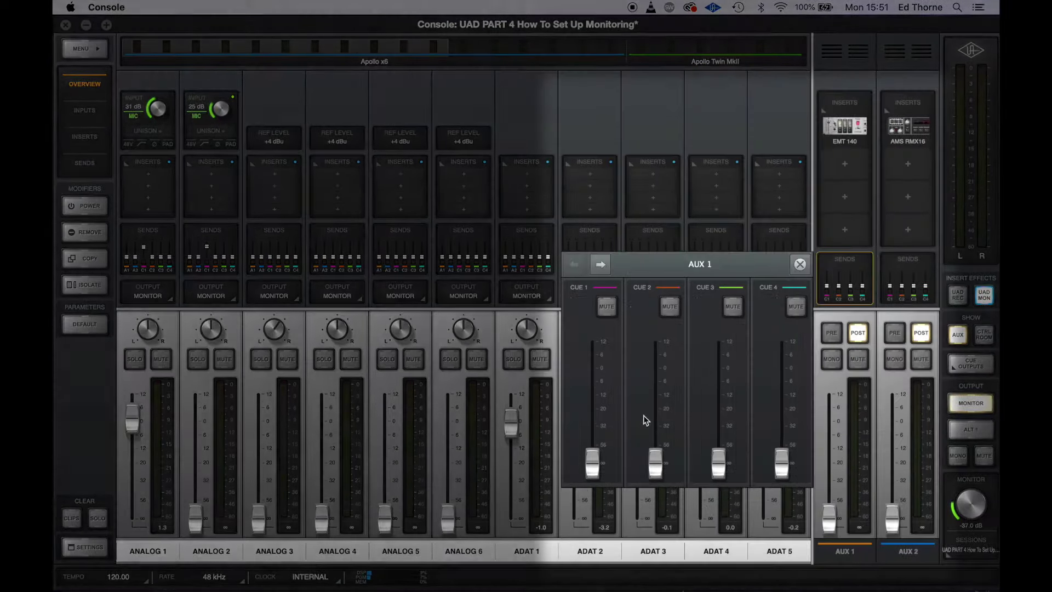
Feed the AUX 1 return into Cue 1 and the AUX 2 return into Cue 2 at 0 dB
left_click_drag(592, 459, 598, 374)
left_click(800, 264)
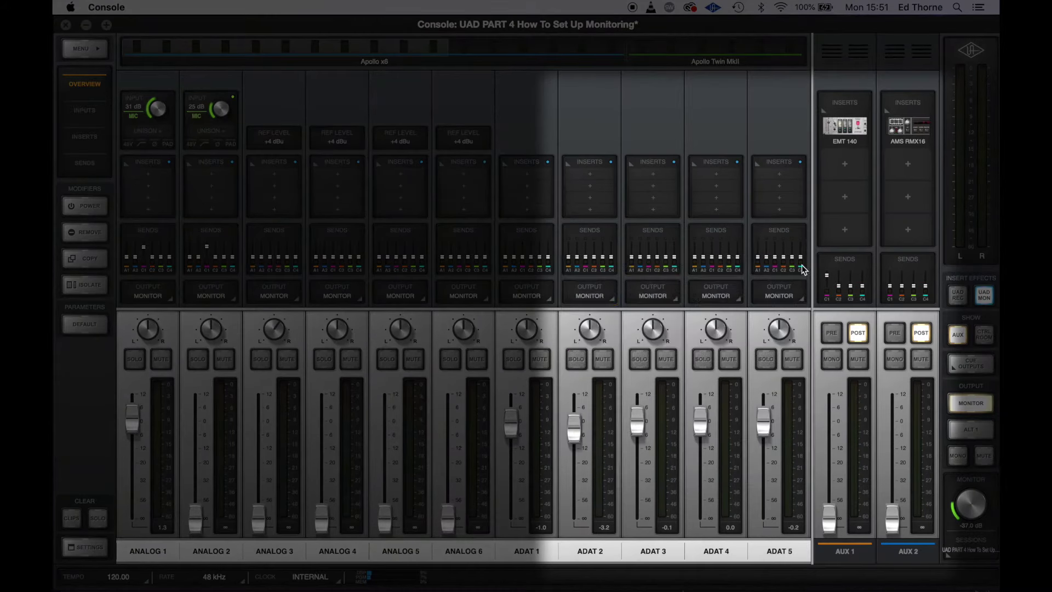
left_click(912, 266)
left_click_drag(716, 462, 725, 375)
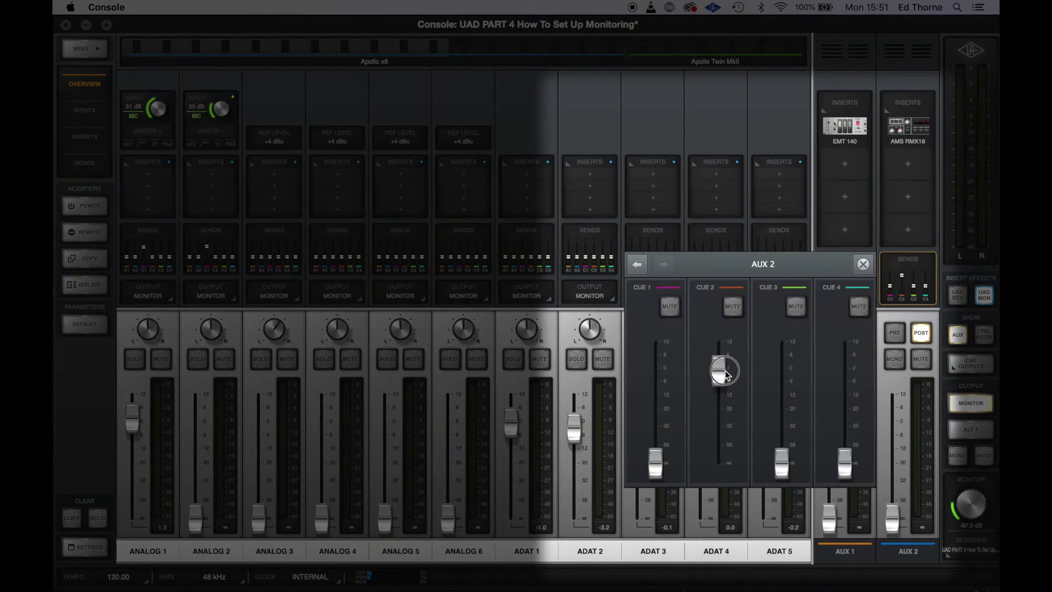
left_click(864, 265)
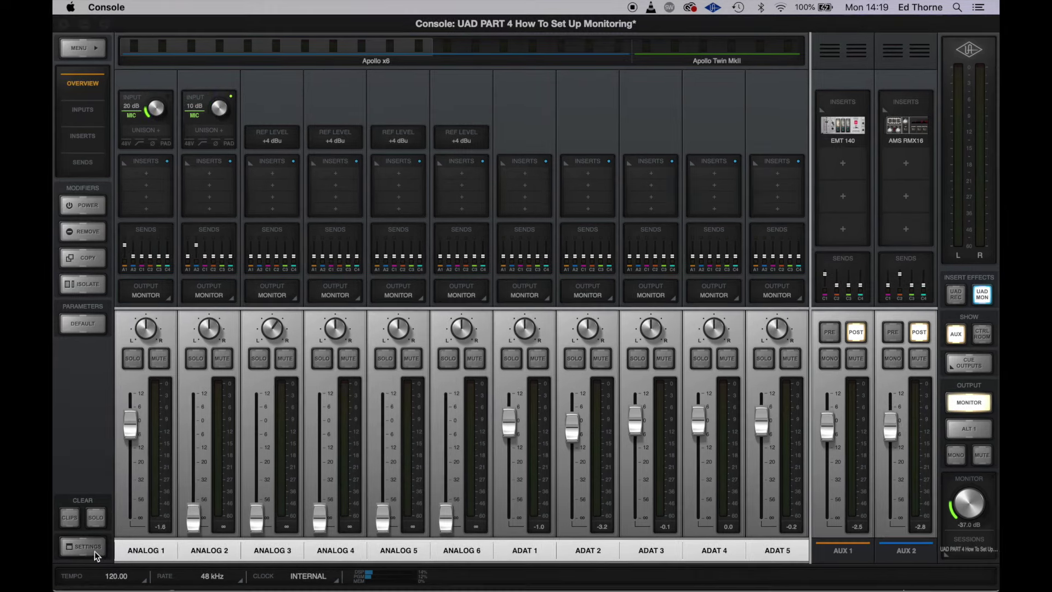
left_click(83, 546)
In the I/O Matrix, route outputs 7 and 8 to A VIRTUAL 3 and A VIRTUAL 4
left_click(322, 331)
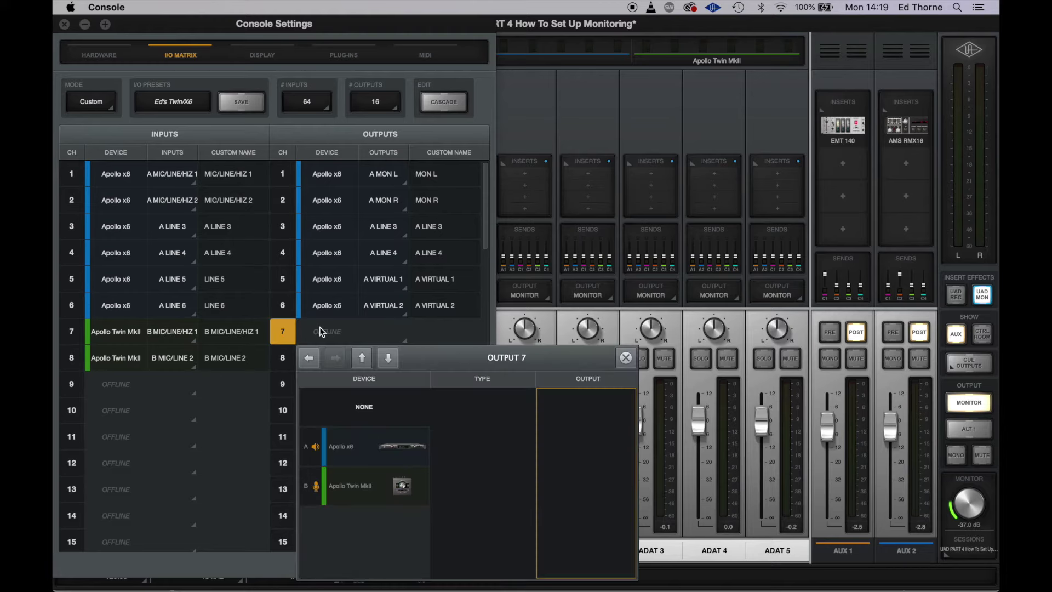
left_click(362, 445)
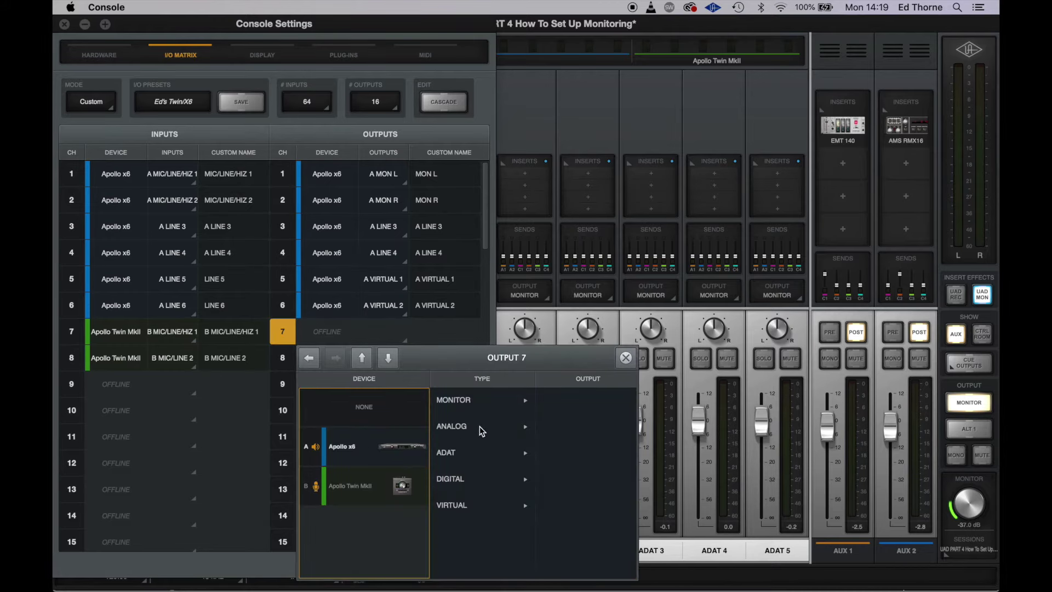
left_click(466, 505)
left_click(578, 450)
left_click(388, 357)
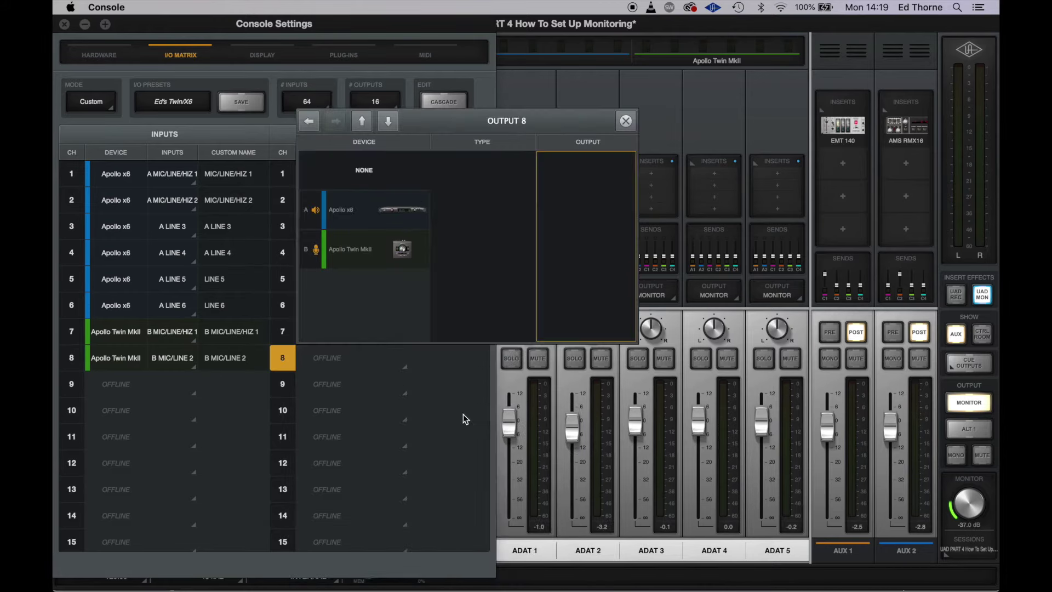
left_click(366, 212)
left_click(585, 243)
left_click(626, 122)
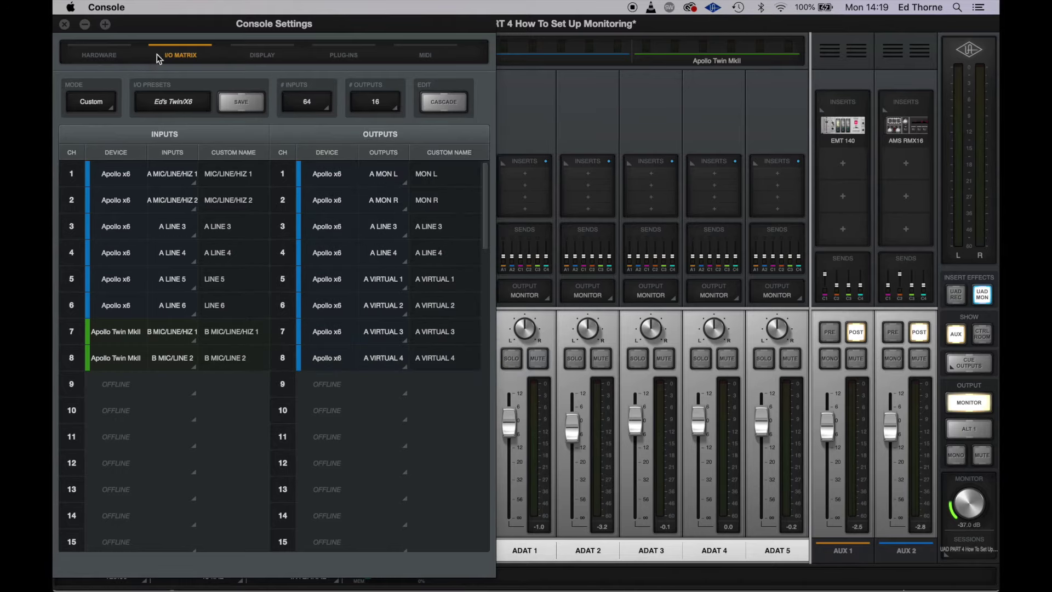
left_click(64, 25)
Rename Virtual 3 to CLICK and link it with Virtual 4 as a stereo pair
left_click(619, 48)
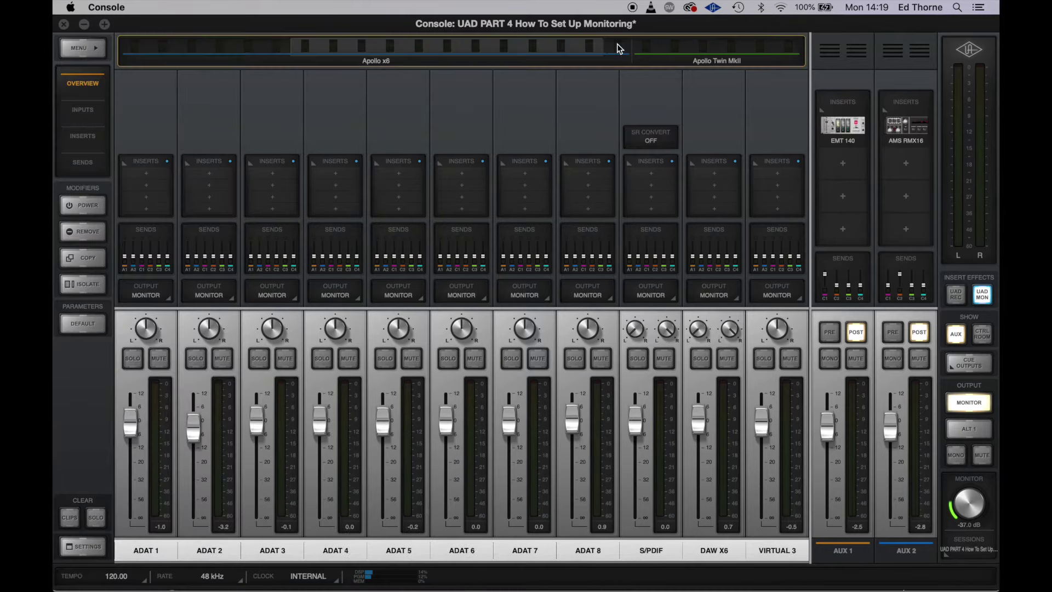
left_click(718, 550)
type("CLICK")
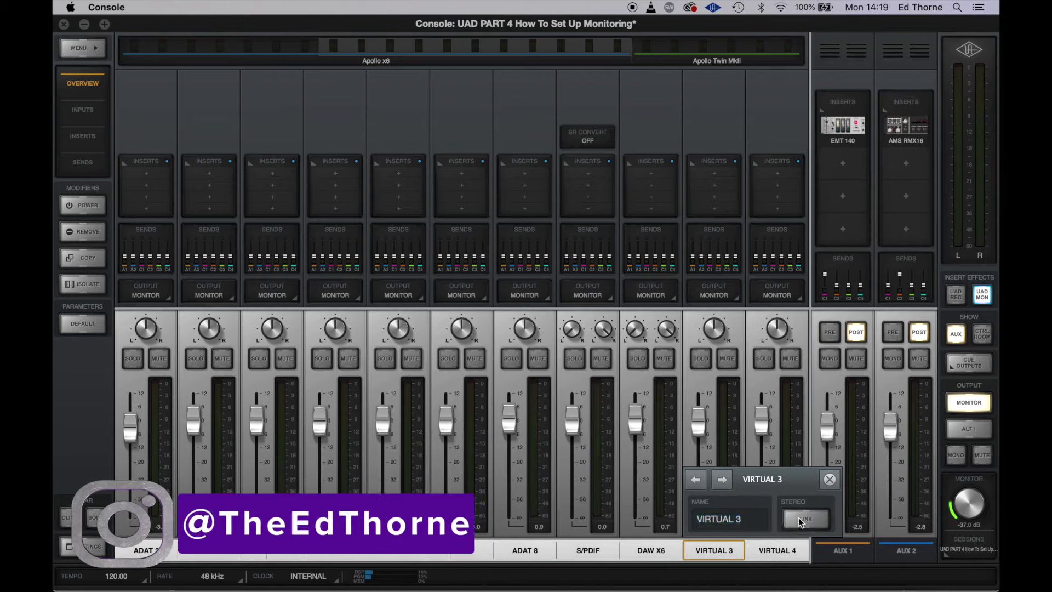
left_click(805, 519)
left_click(829, 480)
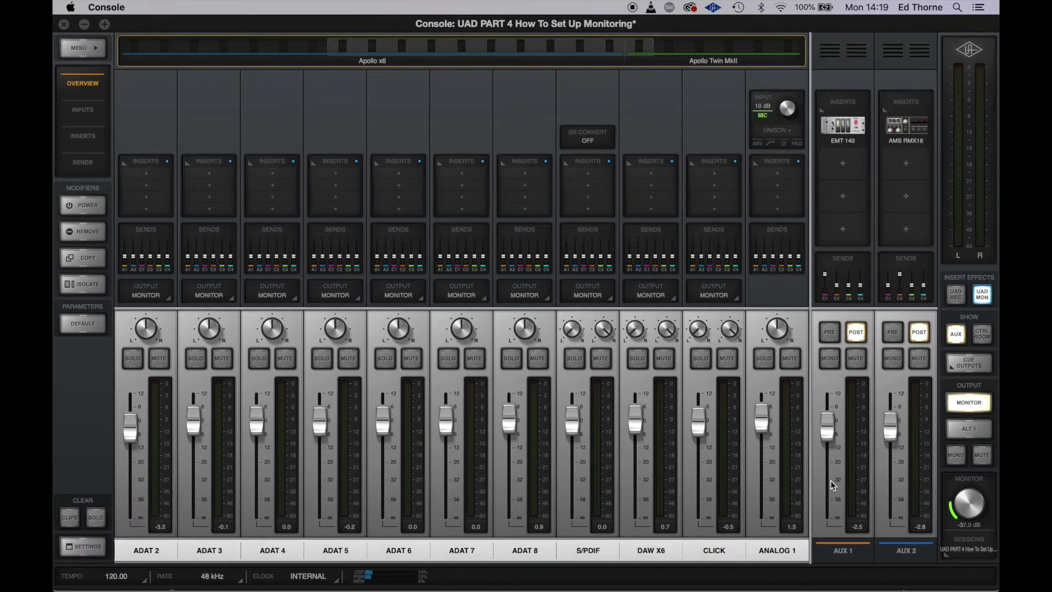
In Logic Pro X's mixer, route the Click track's output to Output 7-8 (A VIRTUAL 3/4)
left_click(556, 582)
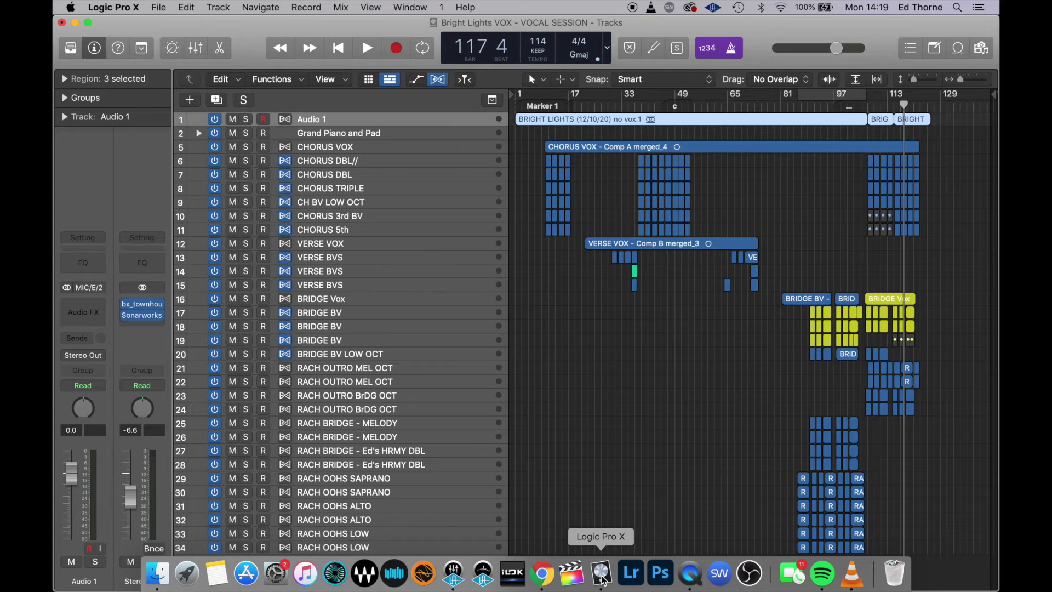
left_click(195, 47)
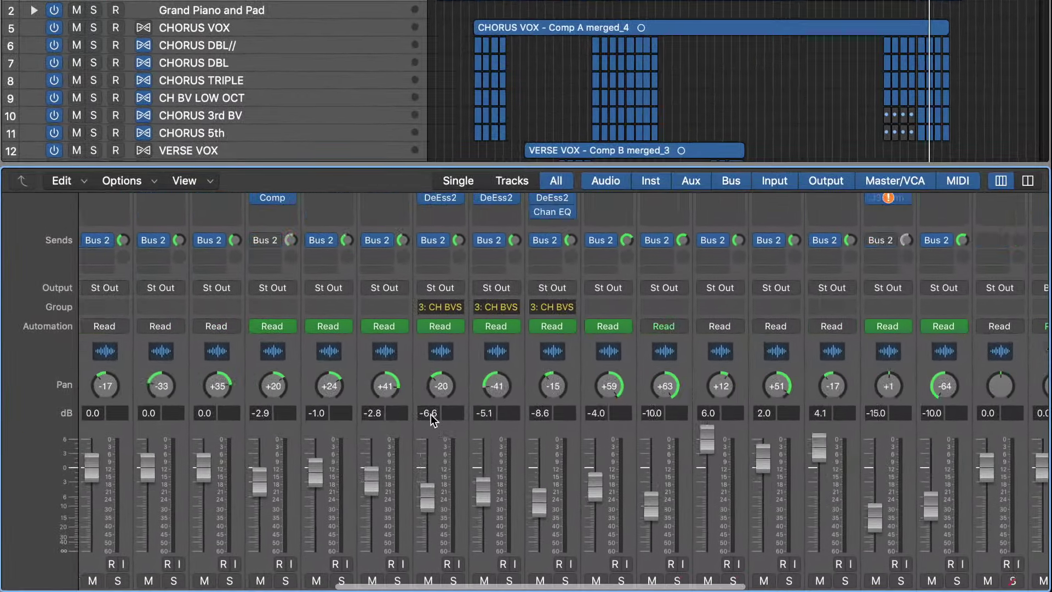
scroll(443, 420, "right", 10)
scroll(442, 419, "down", 1)
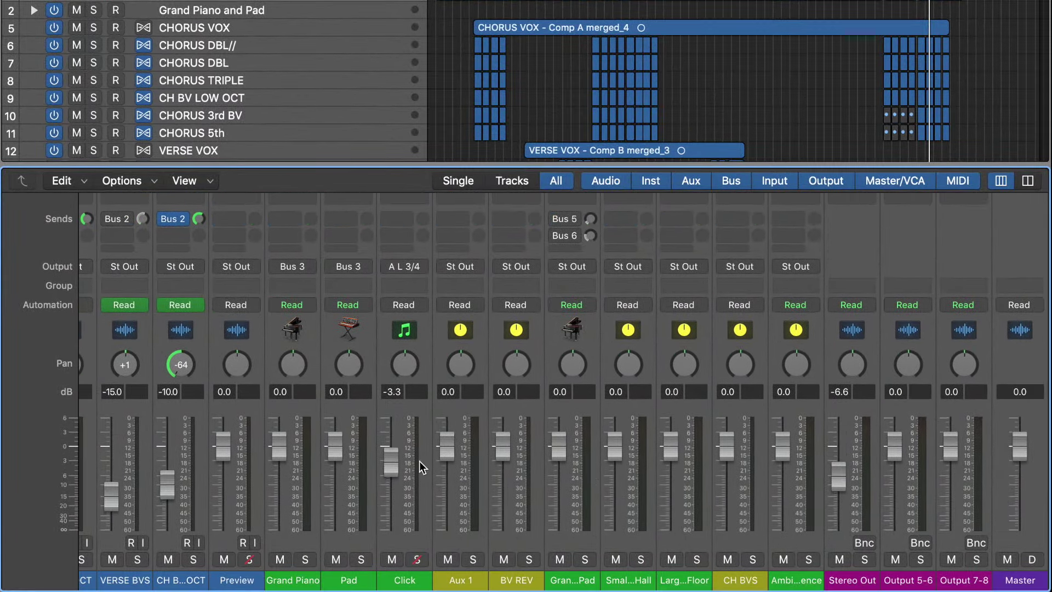
scroll(420, 466, "up", 5)
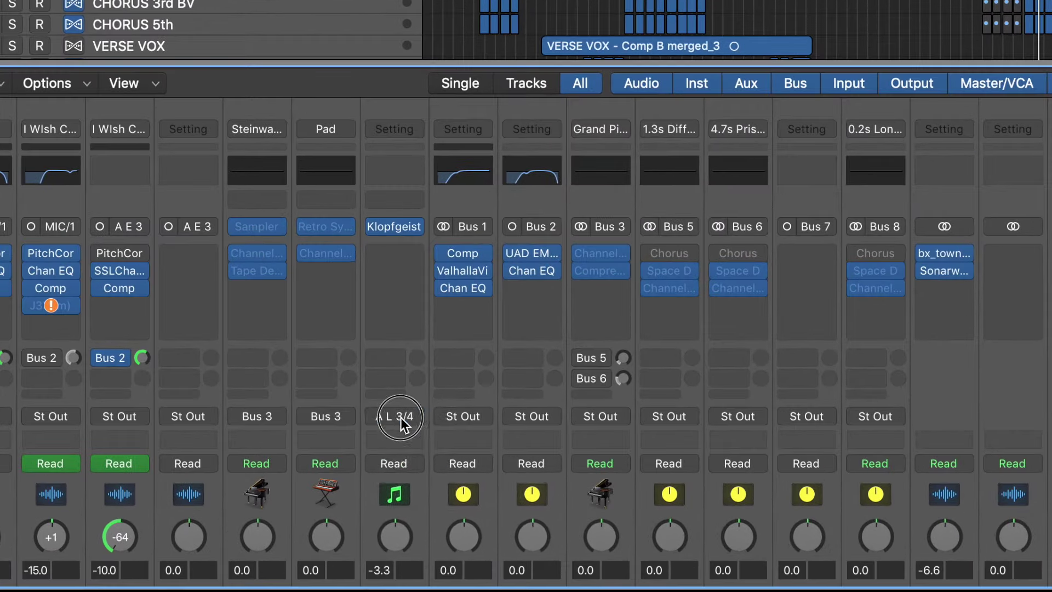
left_click(400, 418)
mouse_move(405, 471)
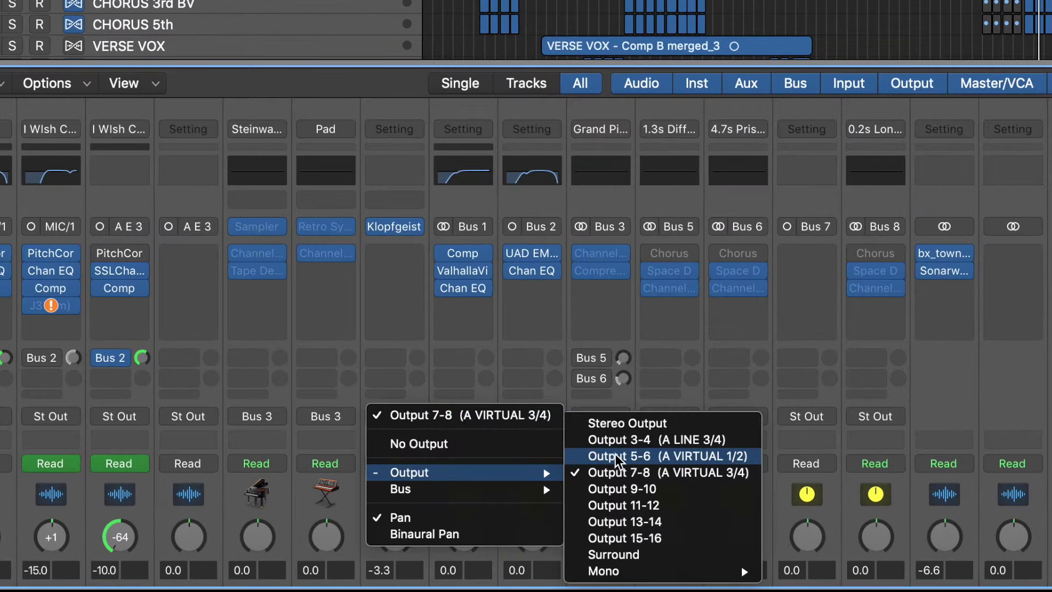
left_click(624, 472)
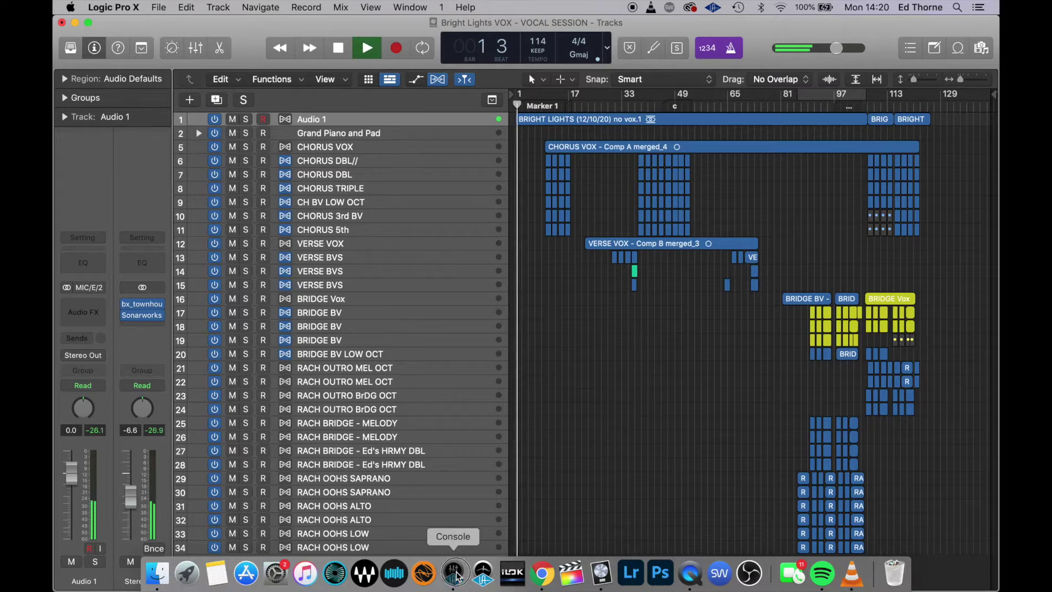
Back in UAD Console, raise the CLICK channel's fader
left_click(453, 572)
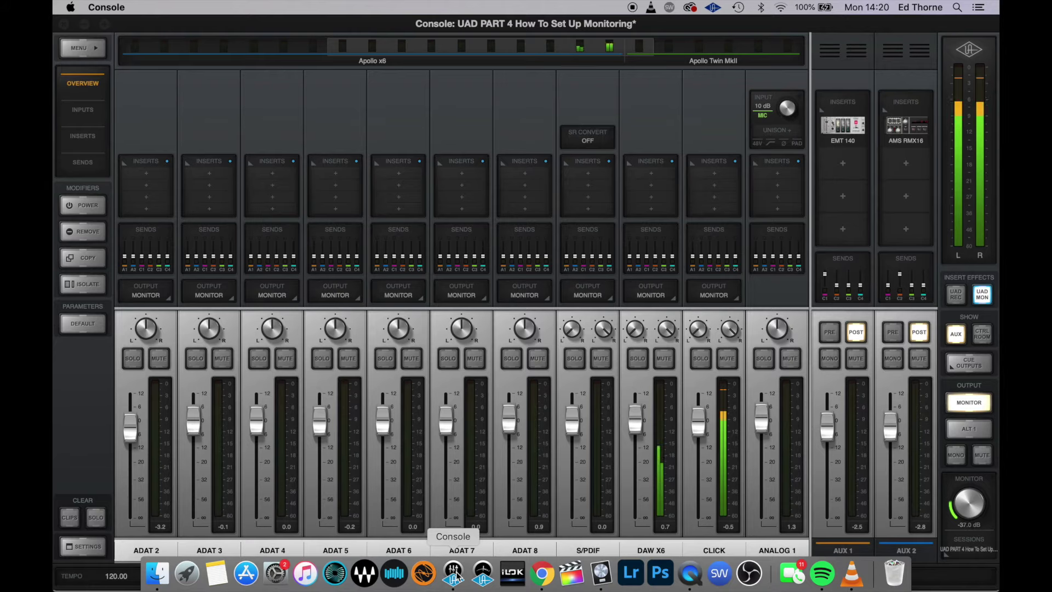
left_click_drag(701, 434, 701, 411)
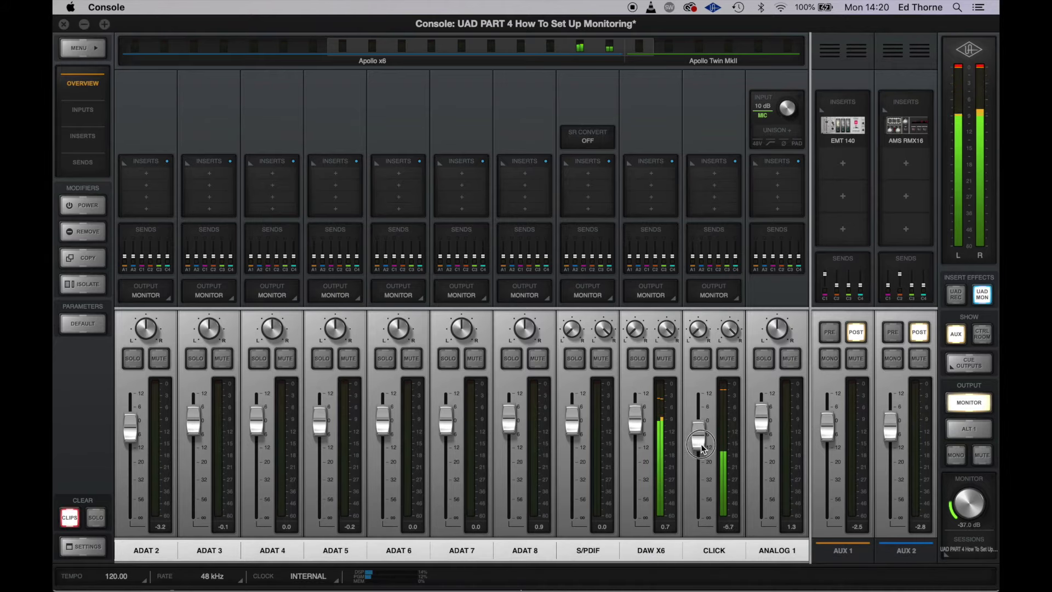
left_click(715, 243)
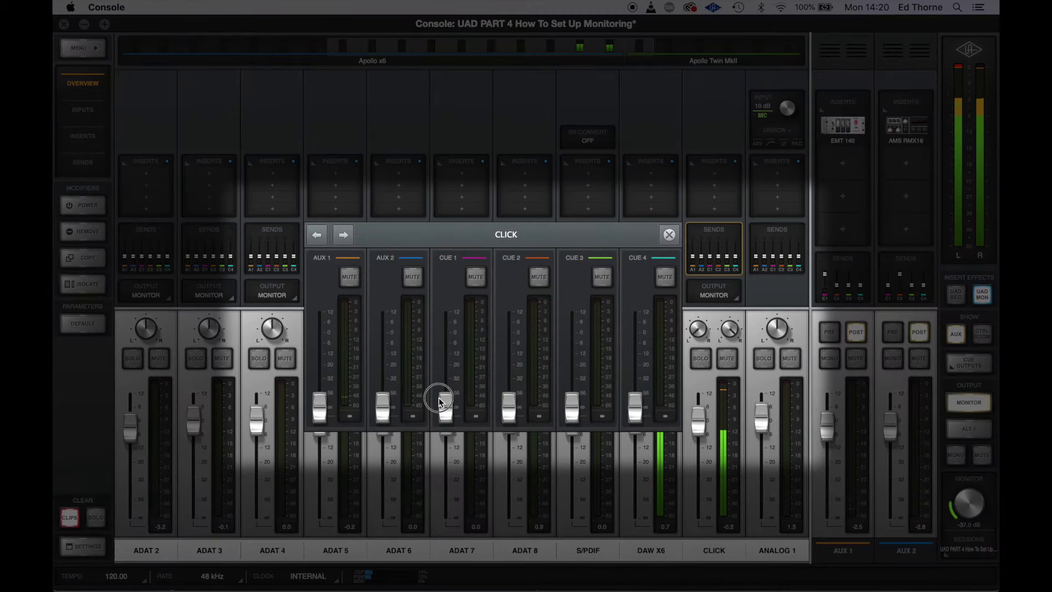
Send CLICK to Cues 1–4 at -8.7, 0.7, -14.4 and -17.5 dB; lower DAW X6 to -13.4
left_click_drag(440, 402, 445, 348)
left_click_drag(513, 408, 513, 331)
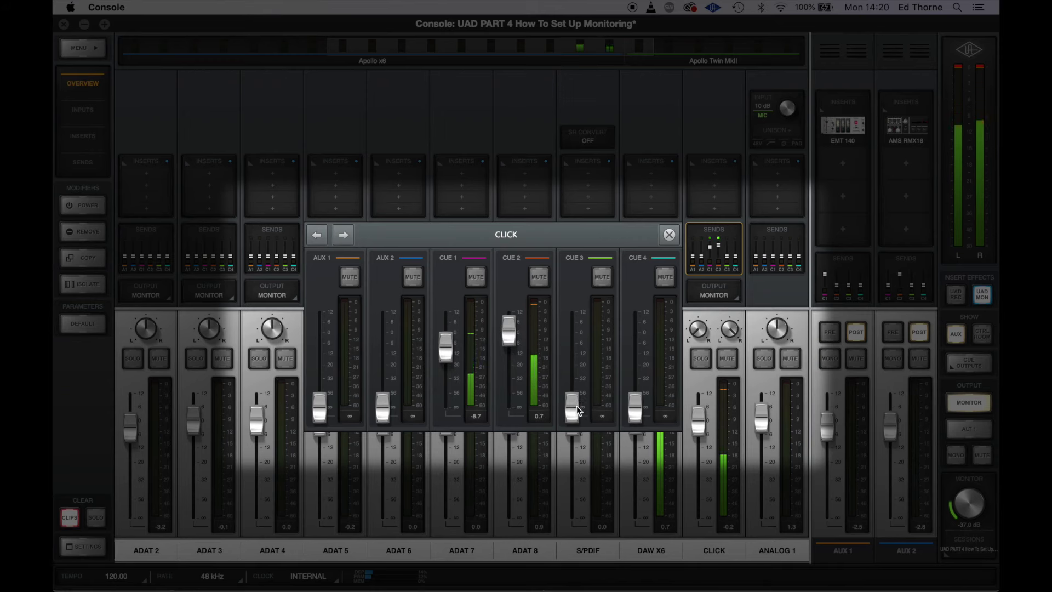
left_click_drag(578, 410, 578, 358)
left_click_drag(635, 412, 636, 364)
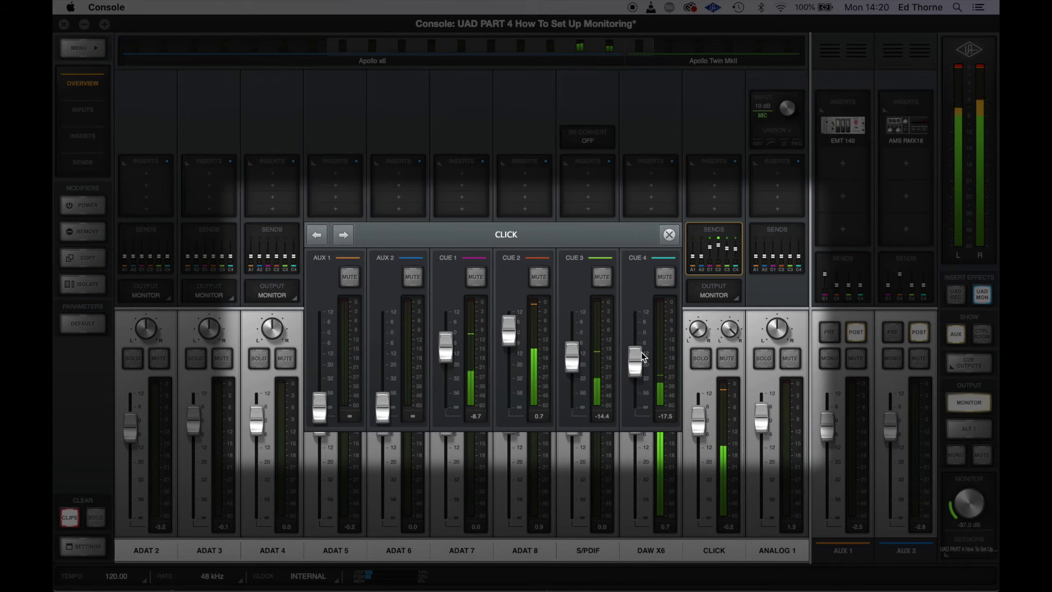
left_click(669, 234)
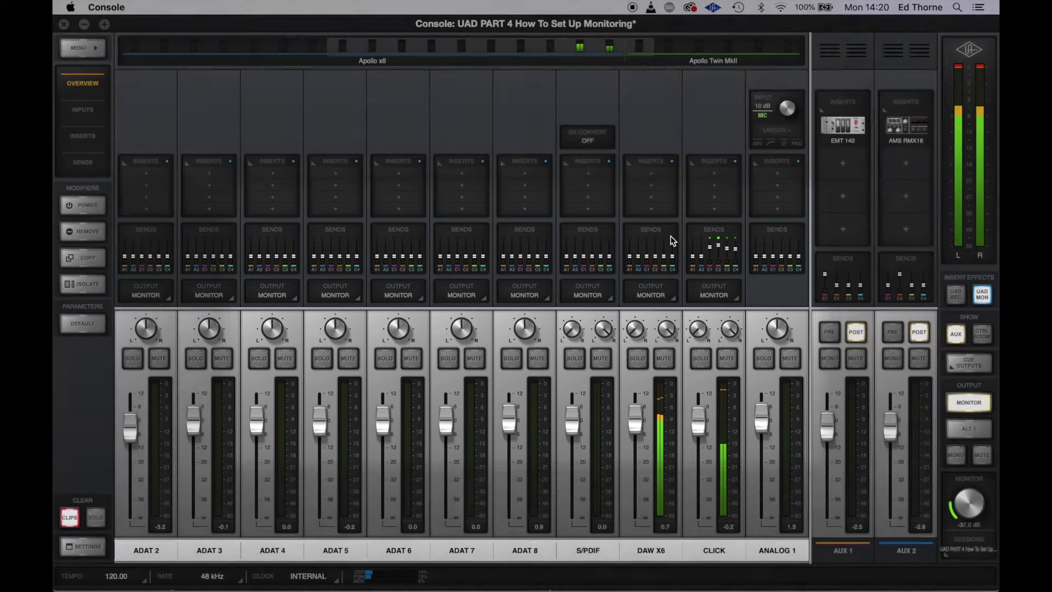
mouse_move(637, 423)
left_mouse_down()
mouse_move(634, 448)
mouse_move(640, 428)
left_mouse_up()
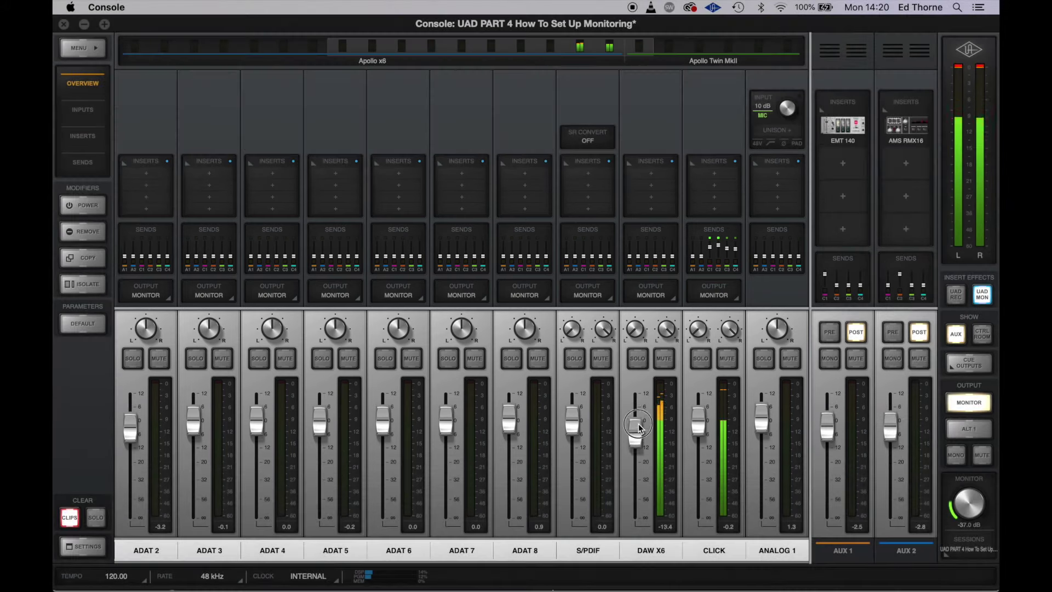